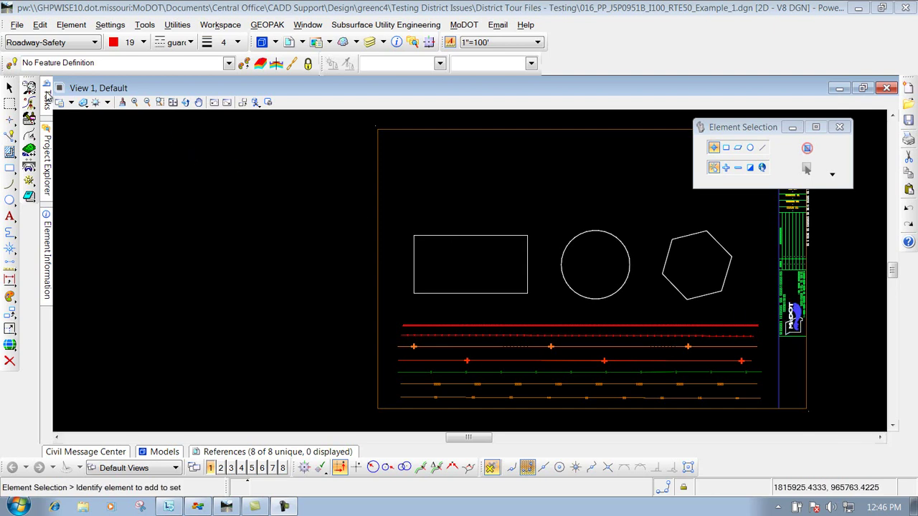
Step: Show the Tasks list and keep it pinned open beside the drawing view
click(47, 97)
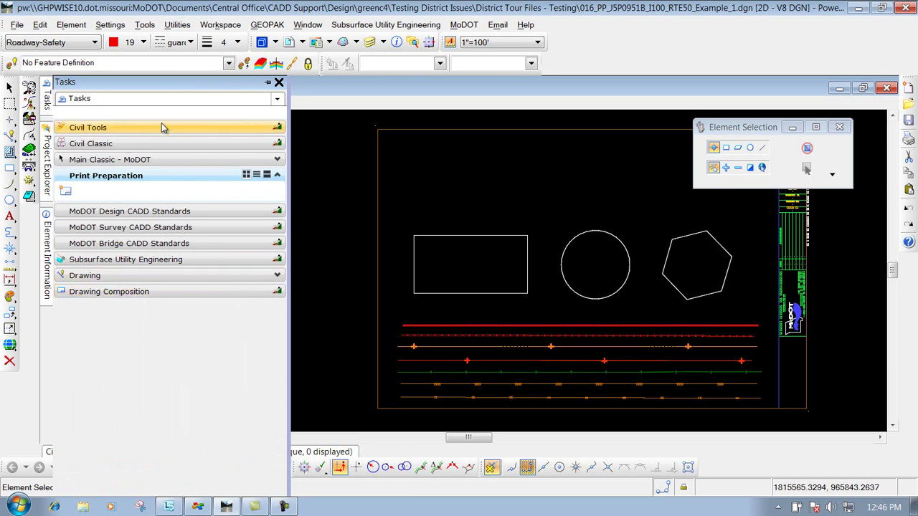
click(266, 83)
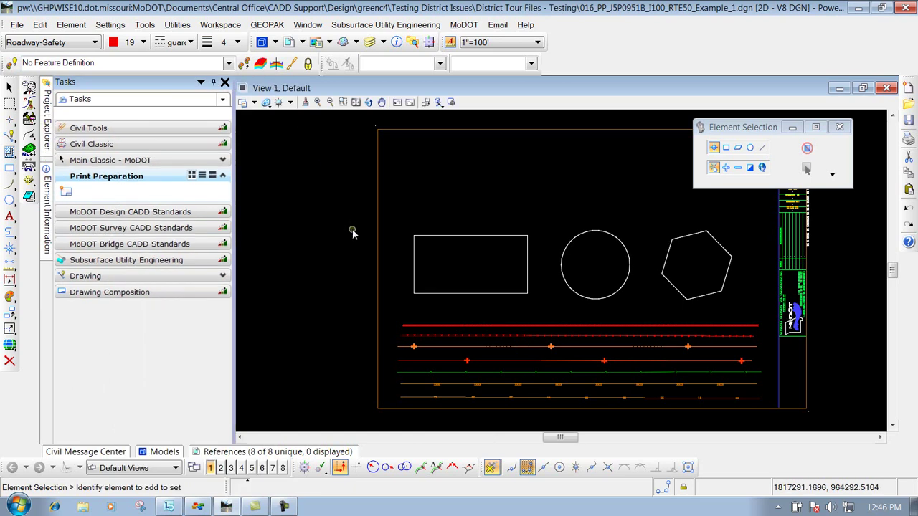
mouse_move(46, 118)
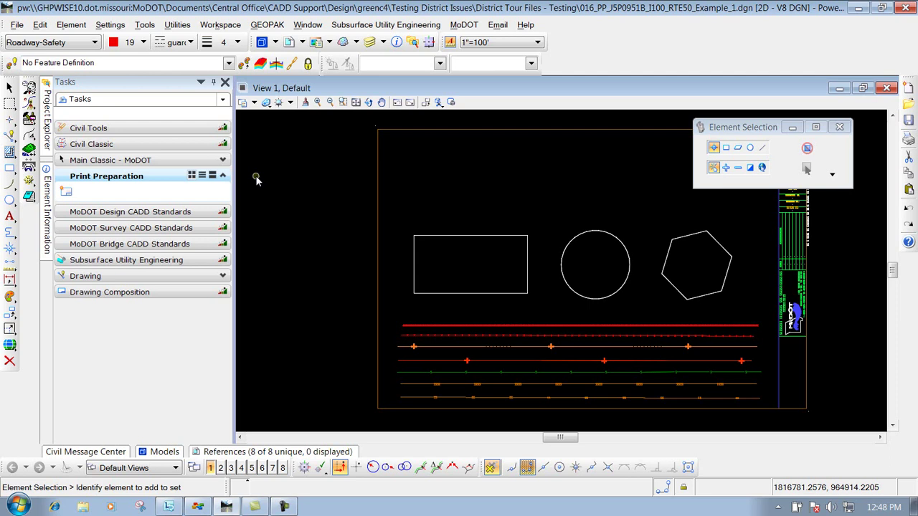
Step: Set the annotation scale to 1"=100'
click(513, 45)
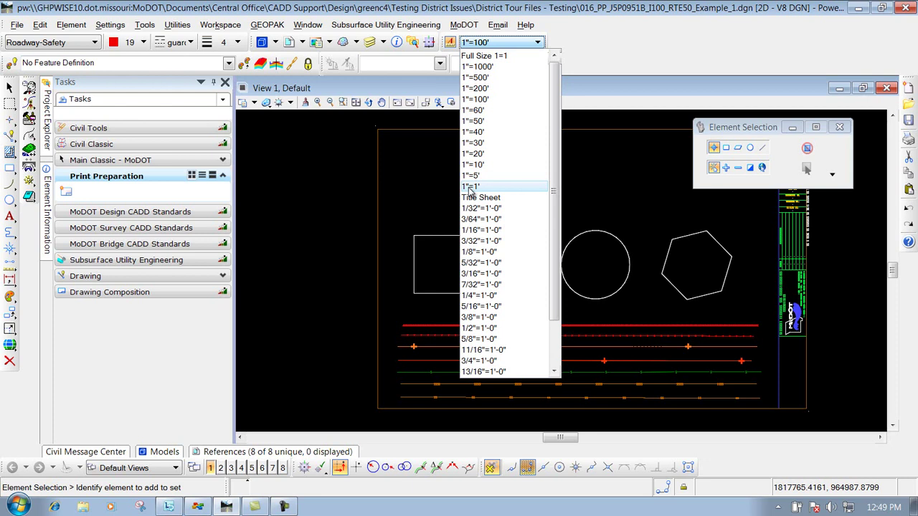
click(489, 100)
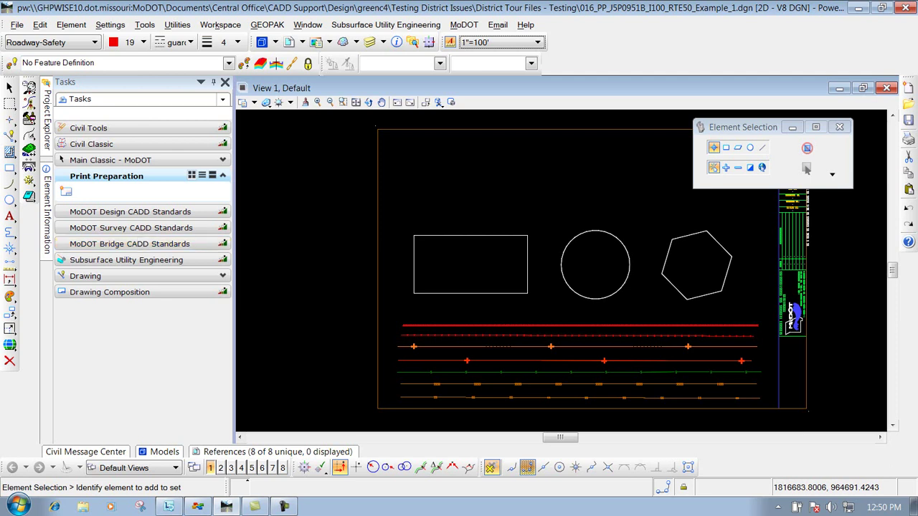
click(230, 65)
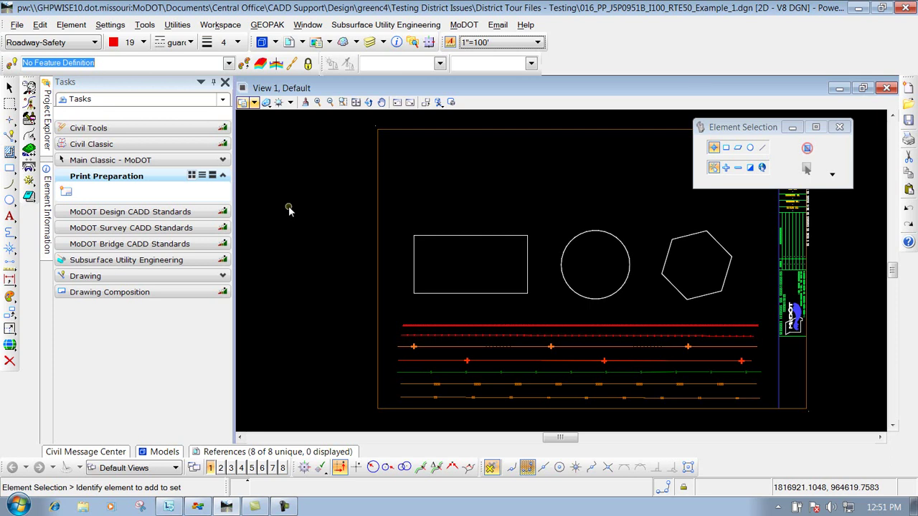
Step: Examine the Civil Tools task groups, including the Horizontal Geometry tools, and return to the main task list
click(115, 132)
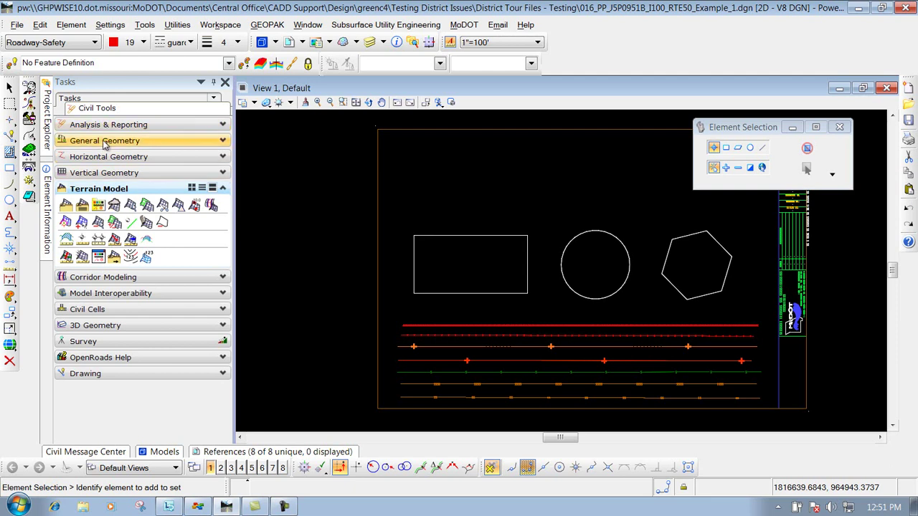
click(106, 188)
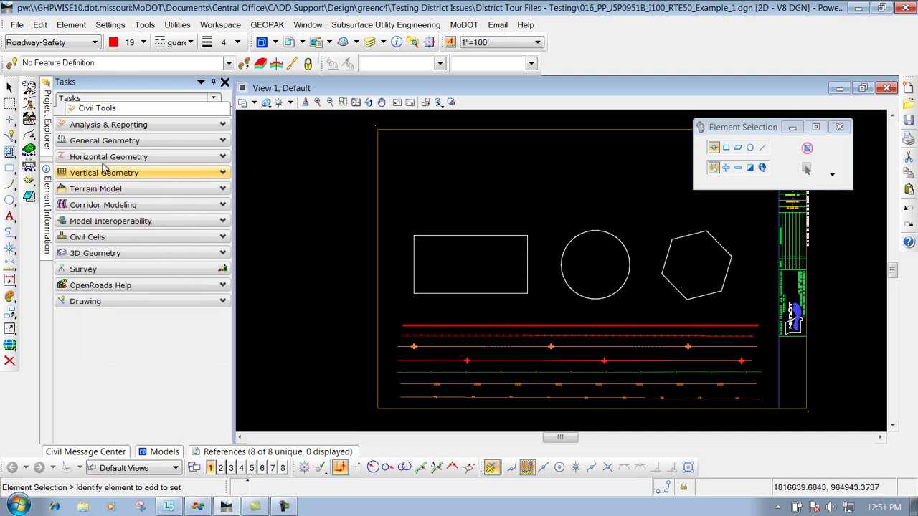
click(100, 157)
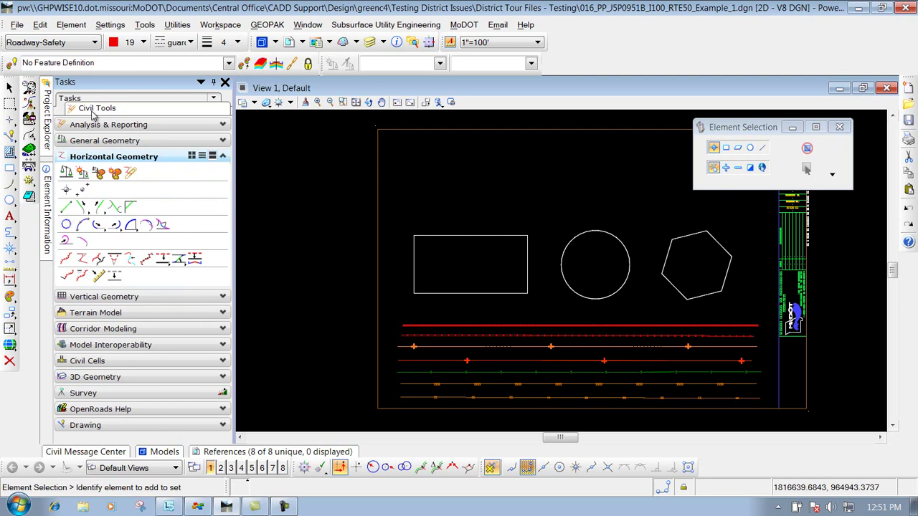
click(100, 157)
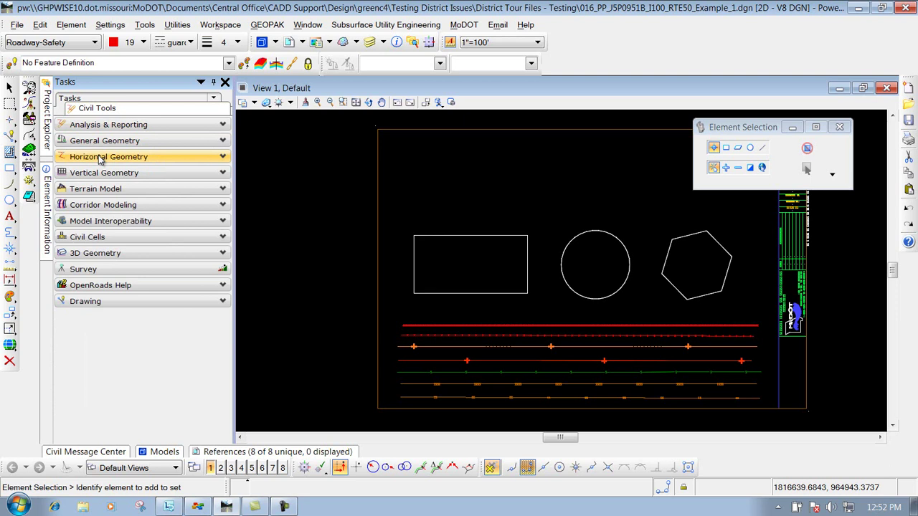
click(89, 109)
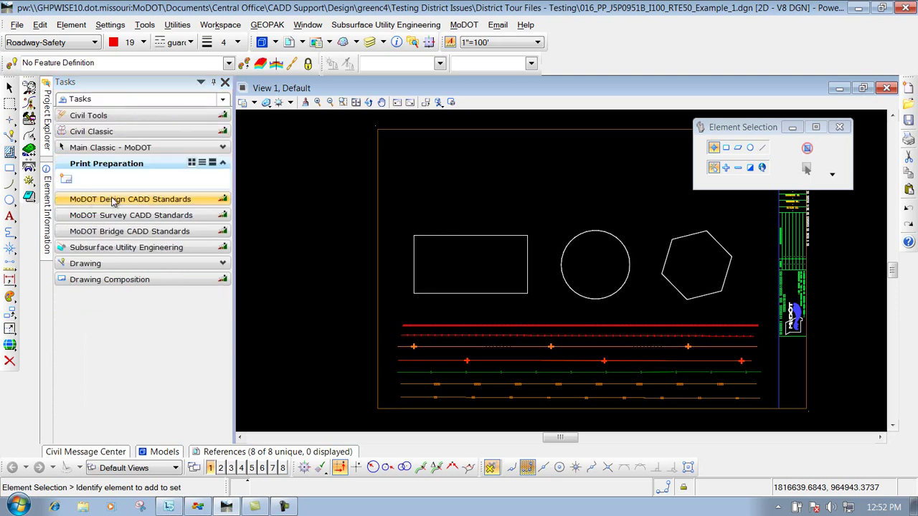
Step: Examine the MoDOT Design CADD Standards tasks, including the General Annotation items and the pattern scales
click(163, 203)
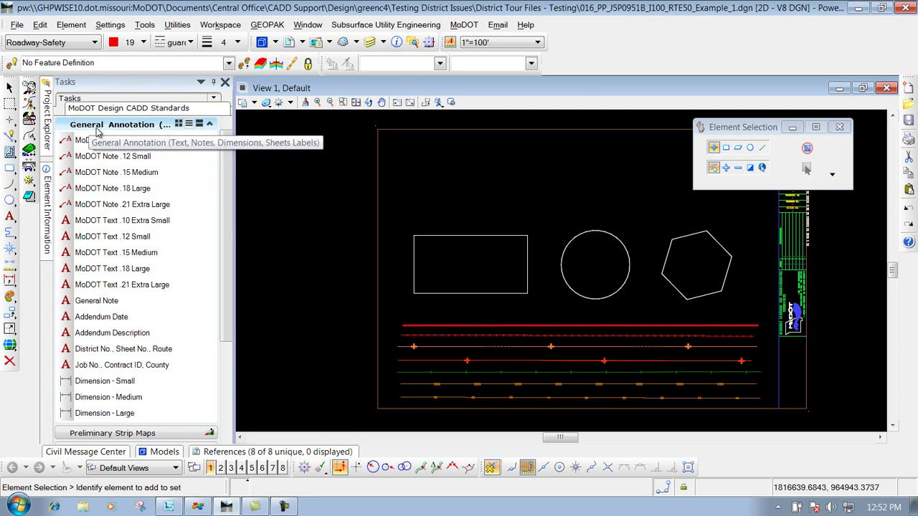
click(123, 126)
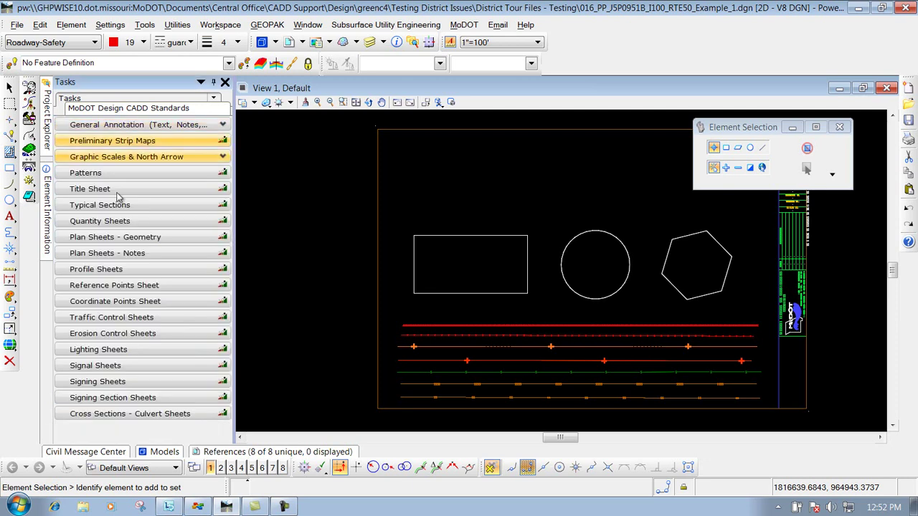
click(115, 237)
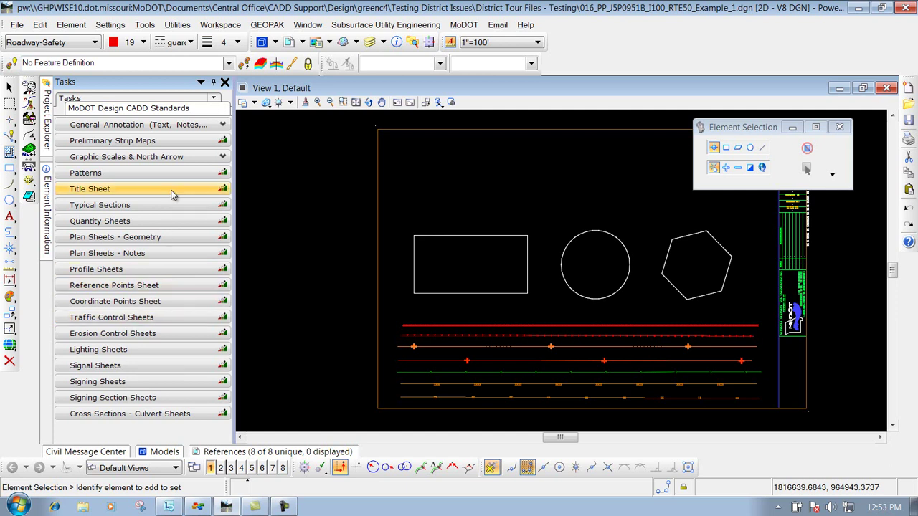
click(109, 125)
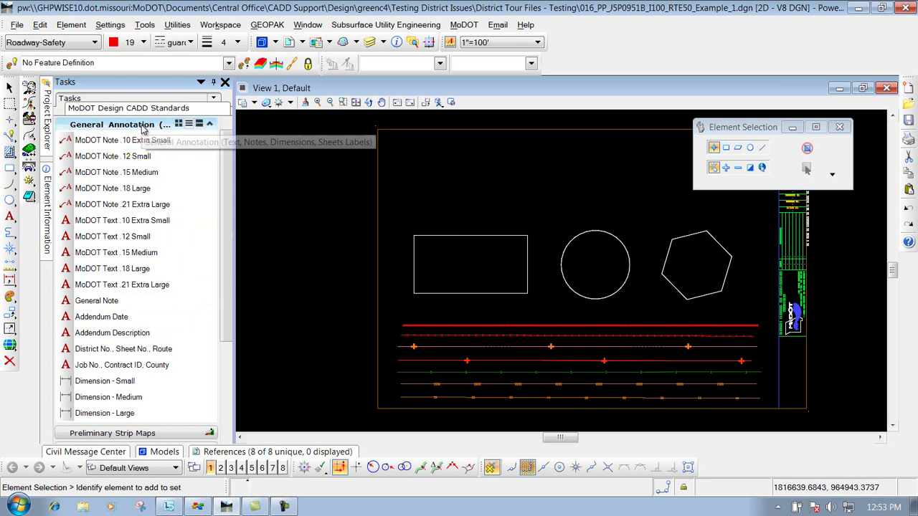
click(143, 125)
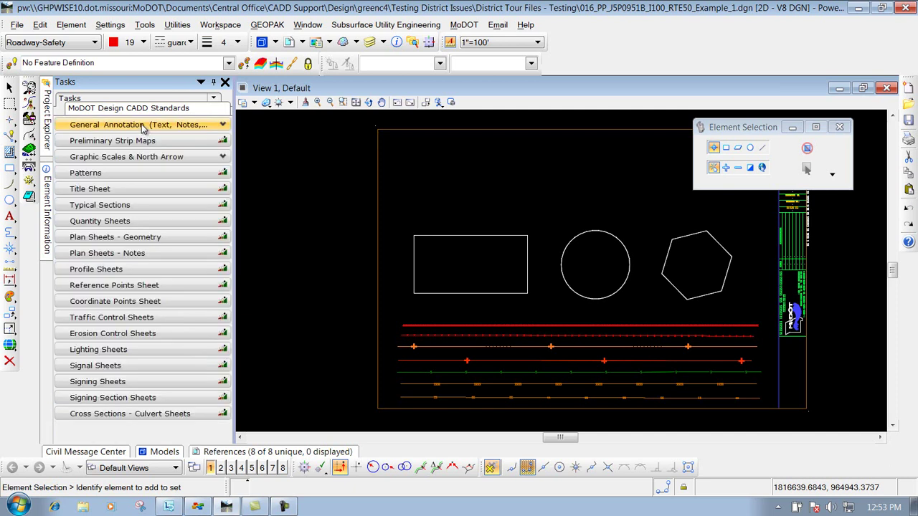
click(102, 173)
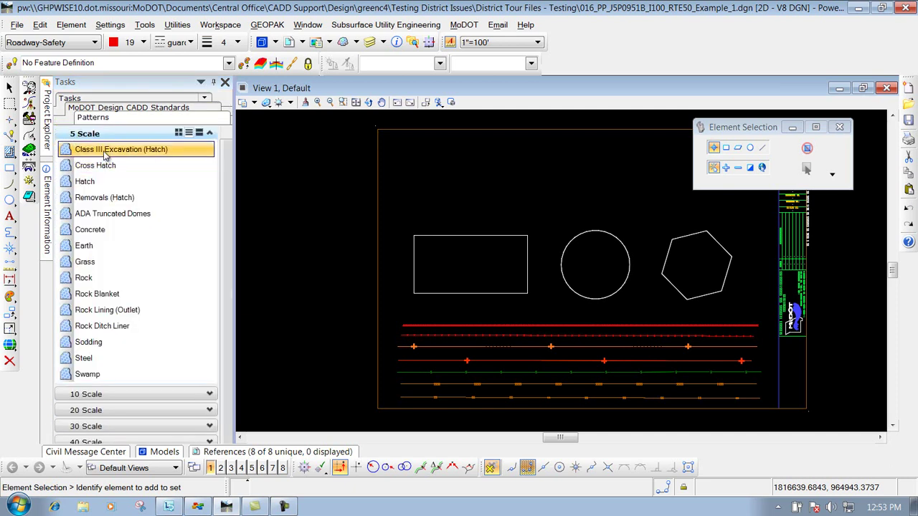
click(125, 134)
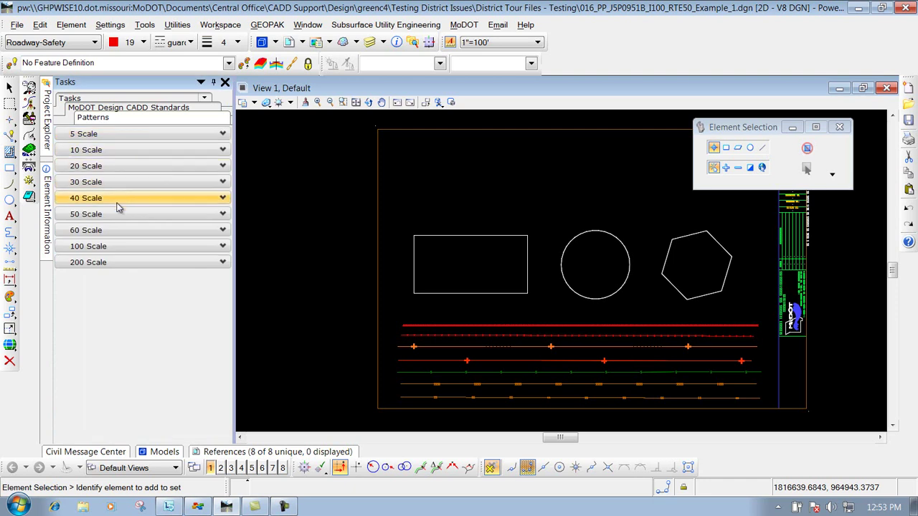
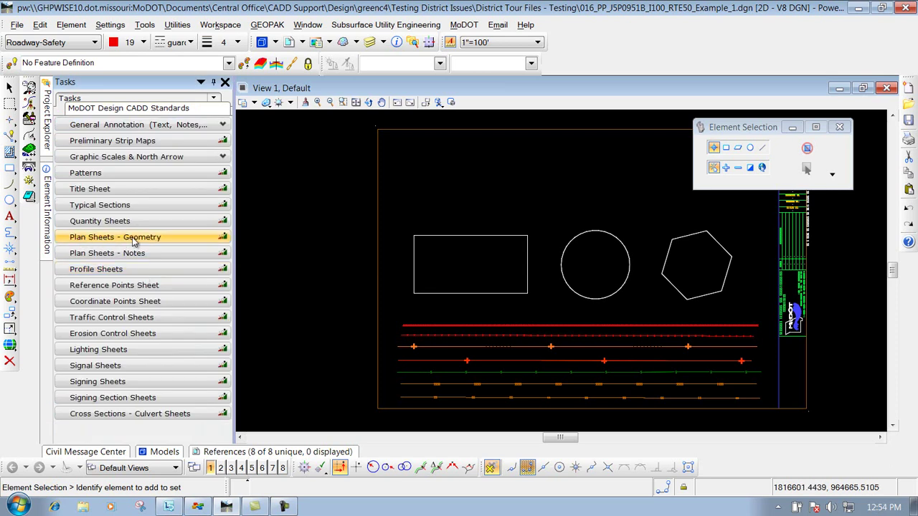
Step: Draw a straight, nearly horizontal CMP/RCP 60" (New) plan-sheet pipe above the rectangle and circle using Place SmartLine
click(139, 242)
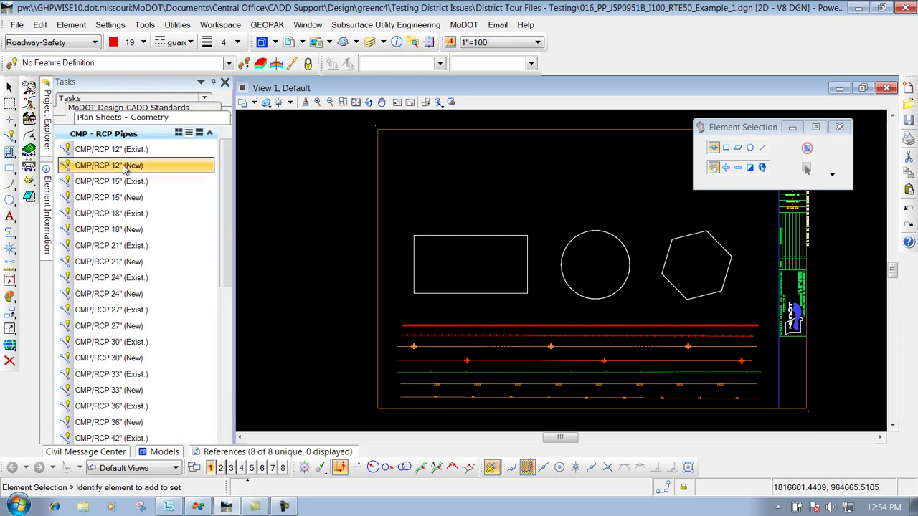
click(116, 137)
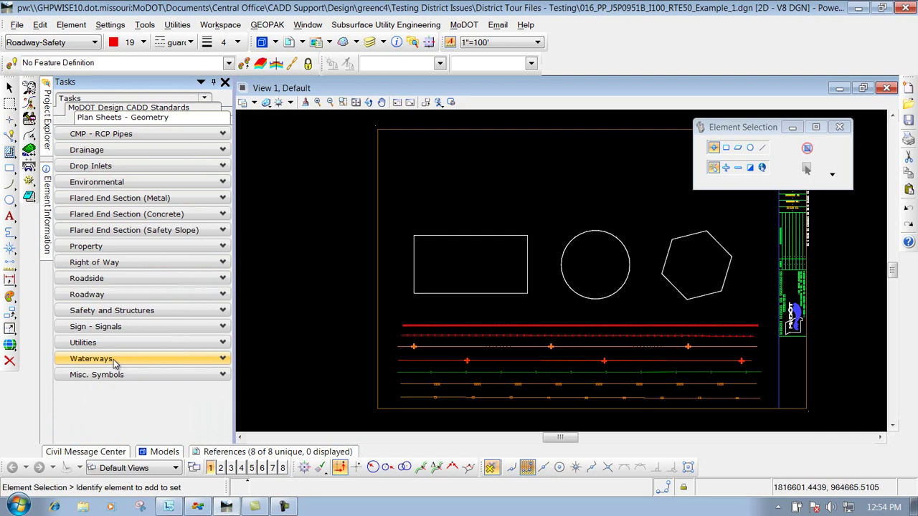
click(130, 134)
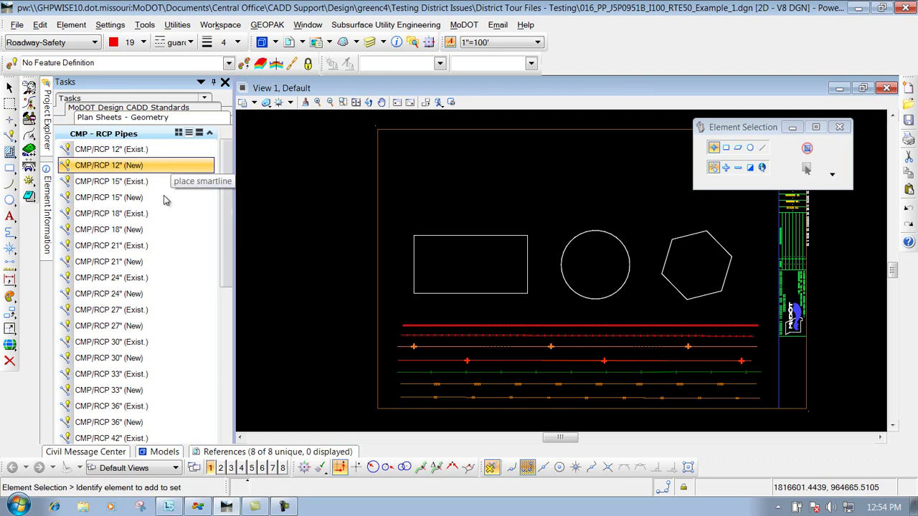
drag(231, 169, 230, 298)
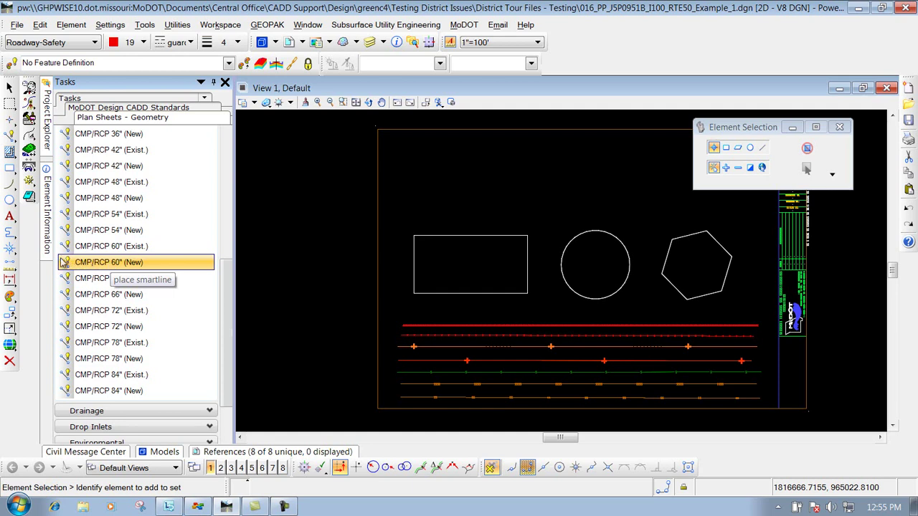
click(115, 265)
drag(762, 128, 687, 166)
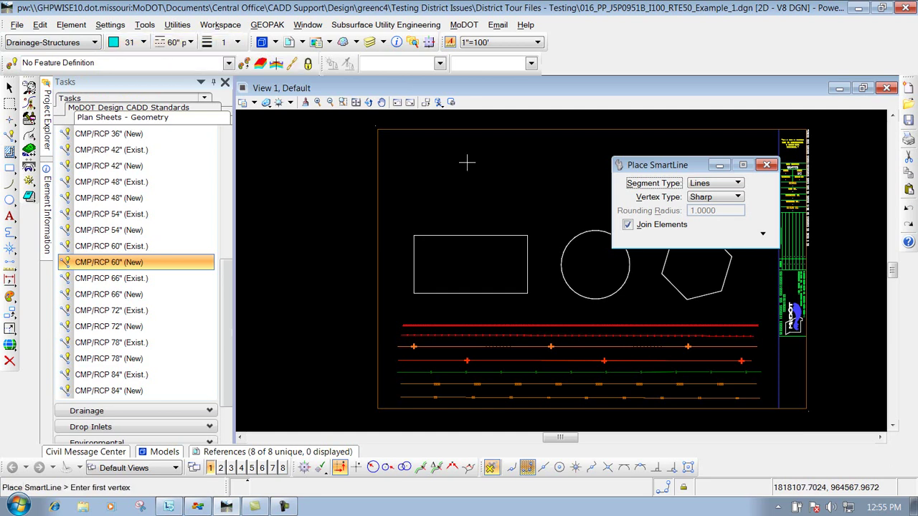
drag(680, 167, 732, 260)
click(411, 164)
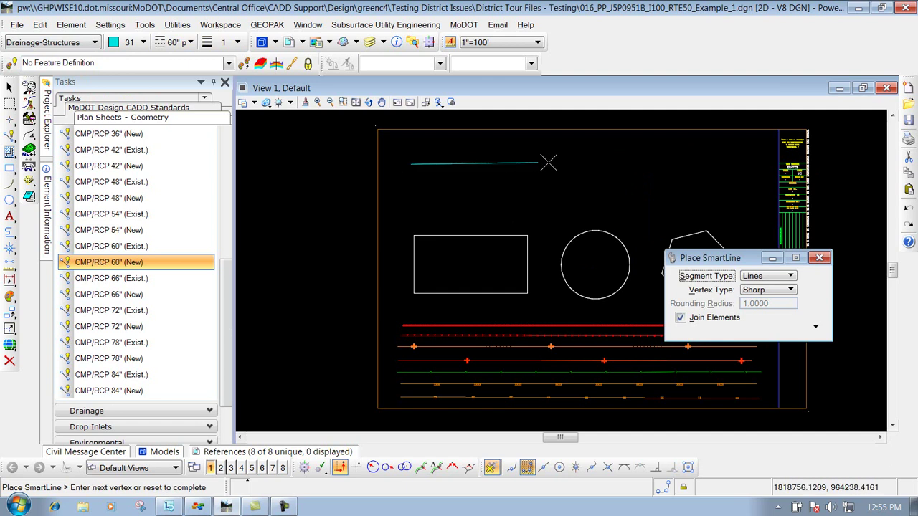
click(571, 164)
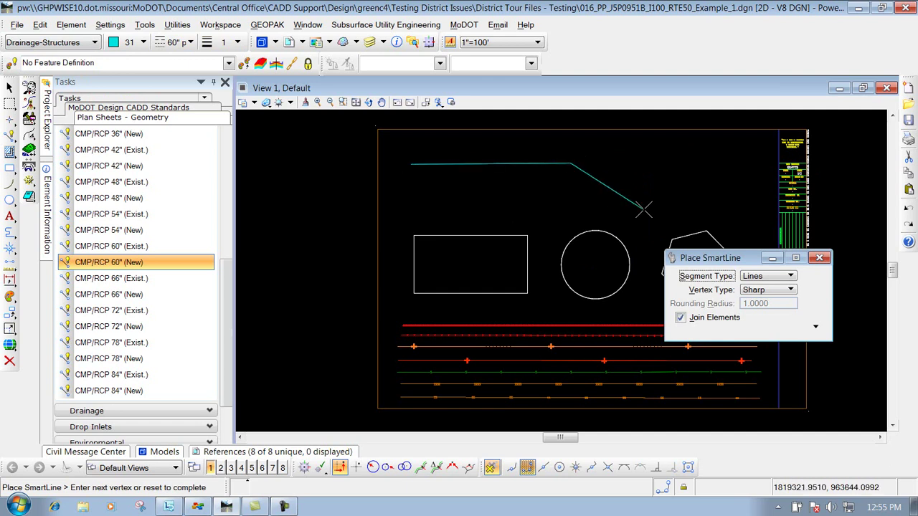
right_click(634, 187)
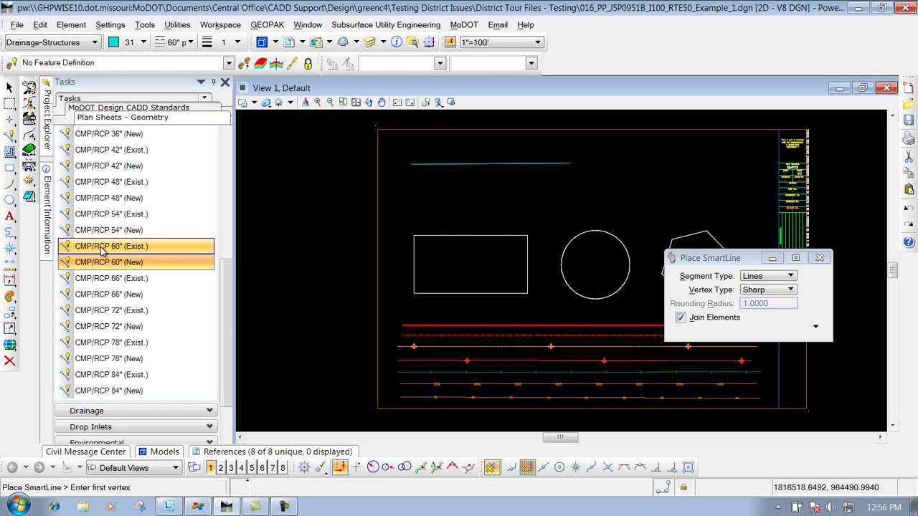
Step: Place a 60" FES concrete flared end section as a line terminator on the right end of the pipe
click(104, 108)
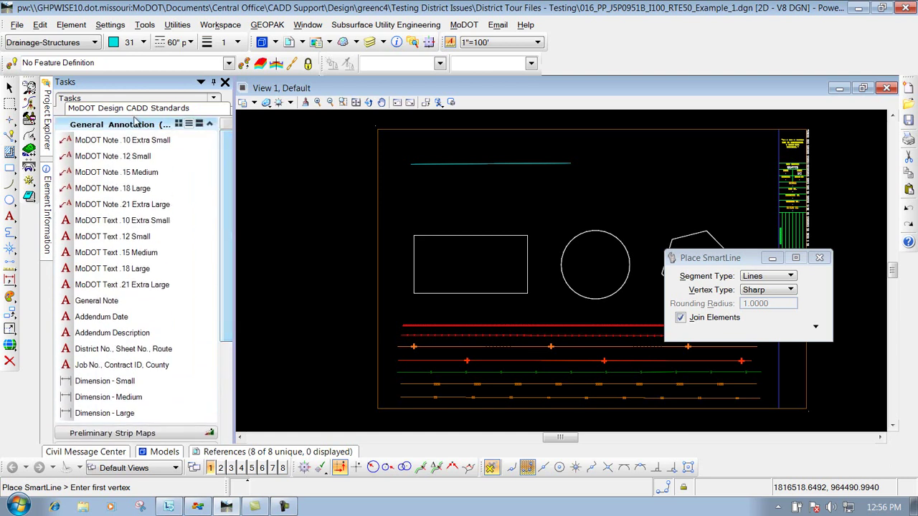
click(149, 124)
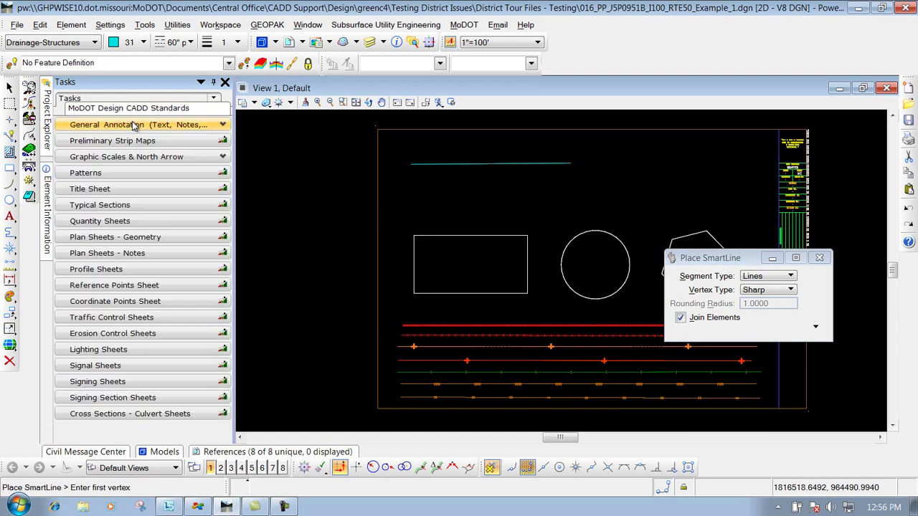
click(103, 238)
click(120, 135)
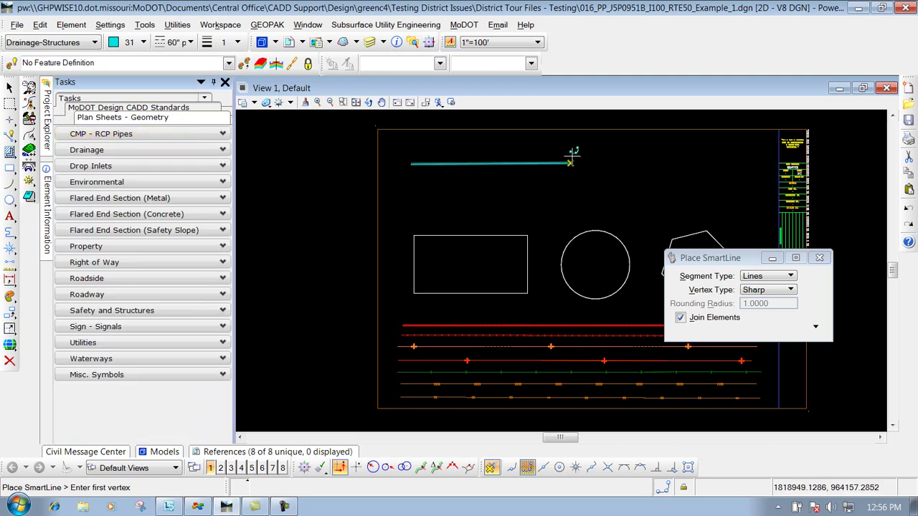
click(163, 215)
drag(228, 188, 226, 271)
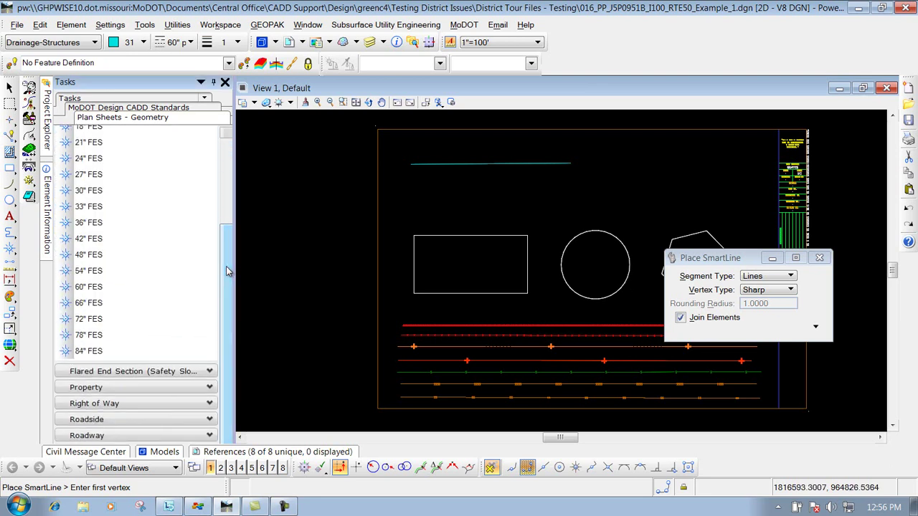
click(101, 287)
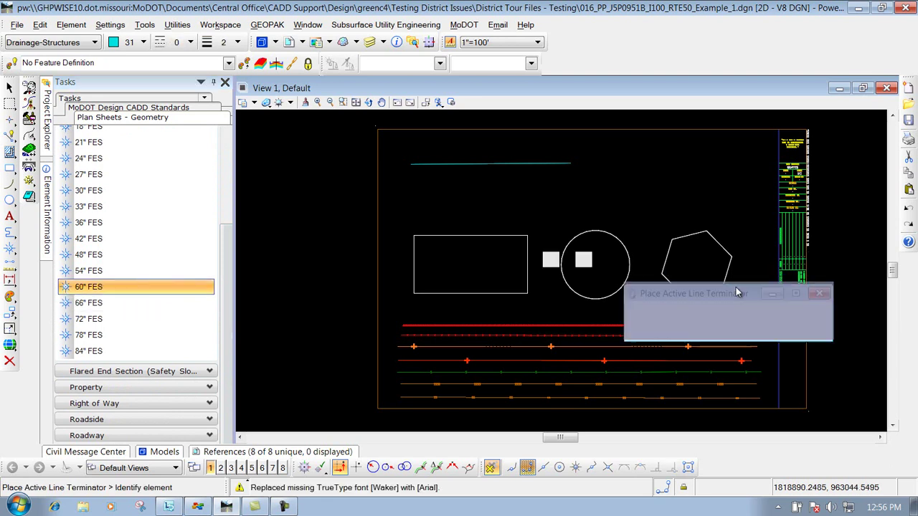
drag(723, 235, 723, 235)
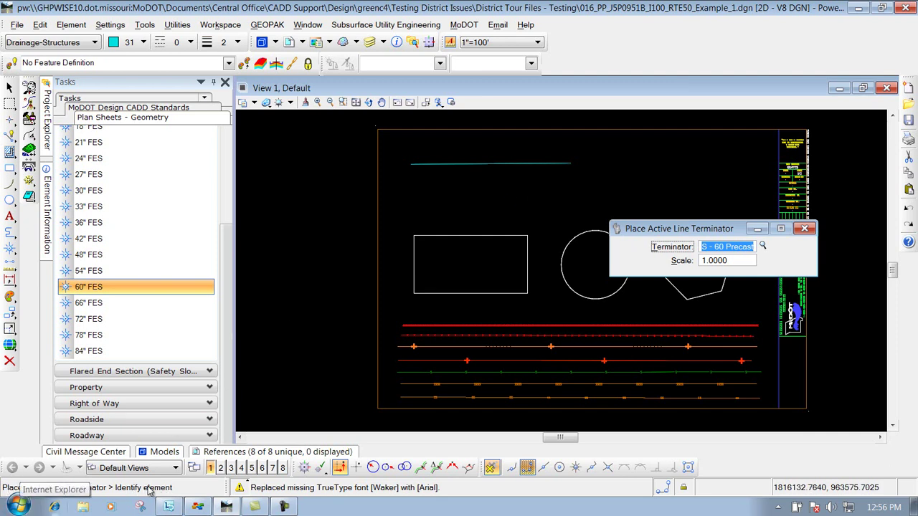
click(567, 164)
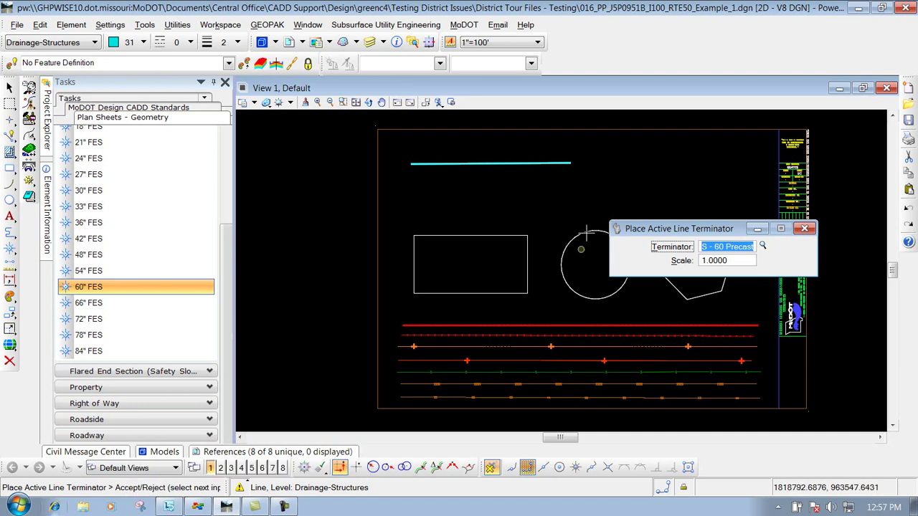
click(612, 178)
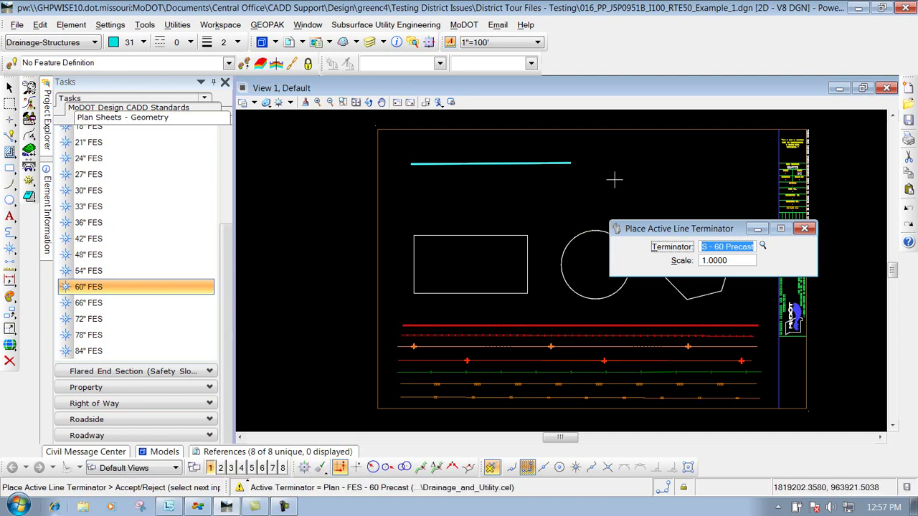
Step: Place the 60" FES concrete flared end section as a line terminator on the pipe's left end at scale 1.0
scroll(577, 159, up, 3)
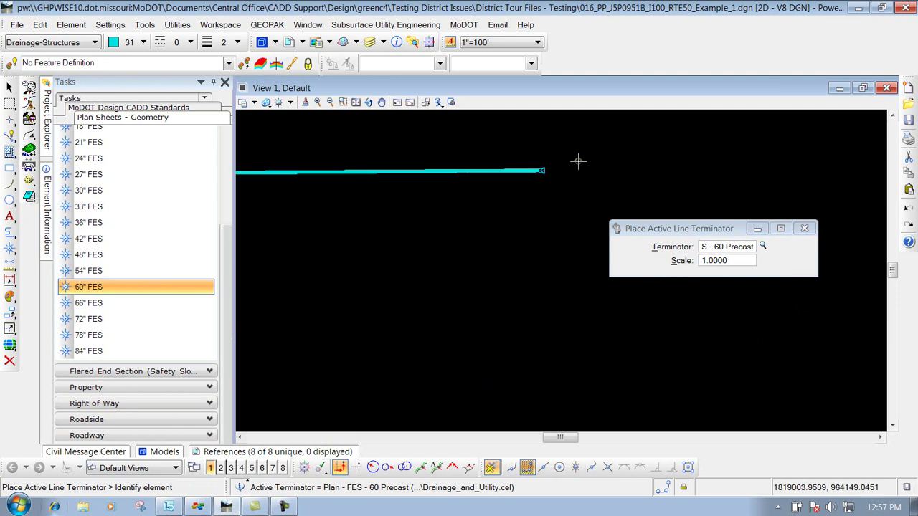
scroll(555, 168, up, 3)
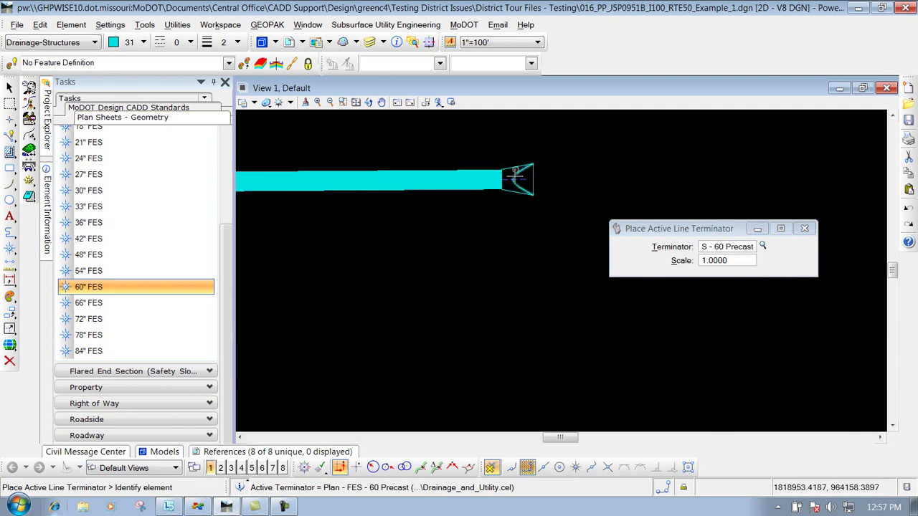
scroll(520, 237, down, 3)
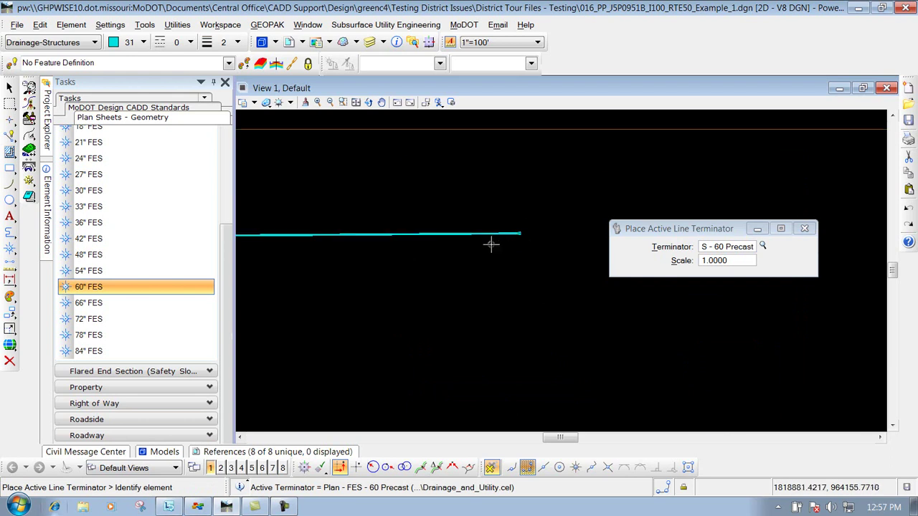
scroll(490, 244, down, 3)
scroll(335, 236, up, 3)
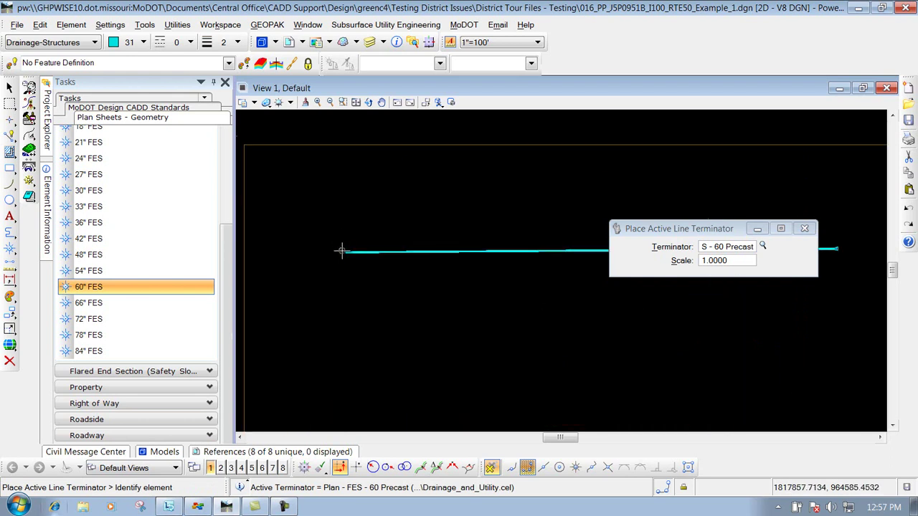
scroll(341, 255, up, 3)
click(356, 253)
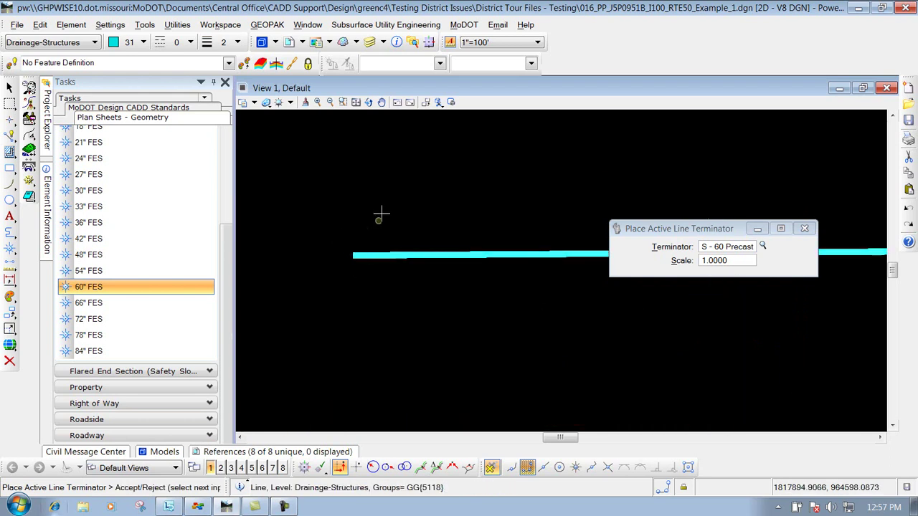
click(378, 192)
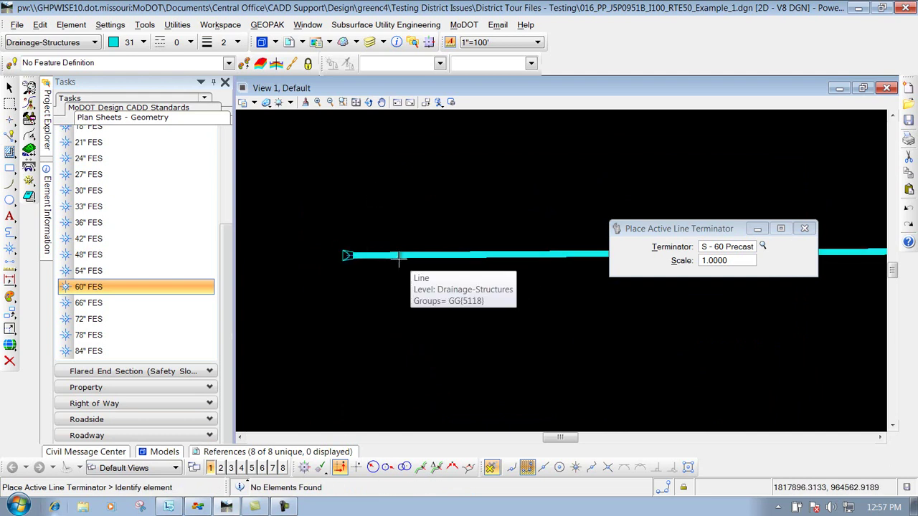
Step: Turn off the display of constructions in the View 1 attributes to hide the flared end section's centerline
scroll(348, 255, up, 5)
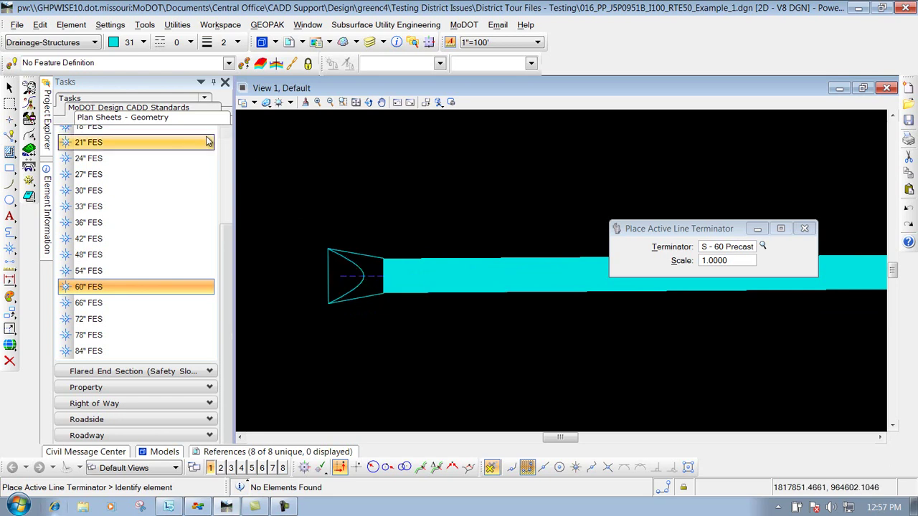
click(246, 104)
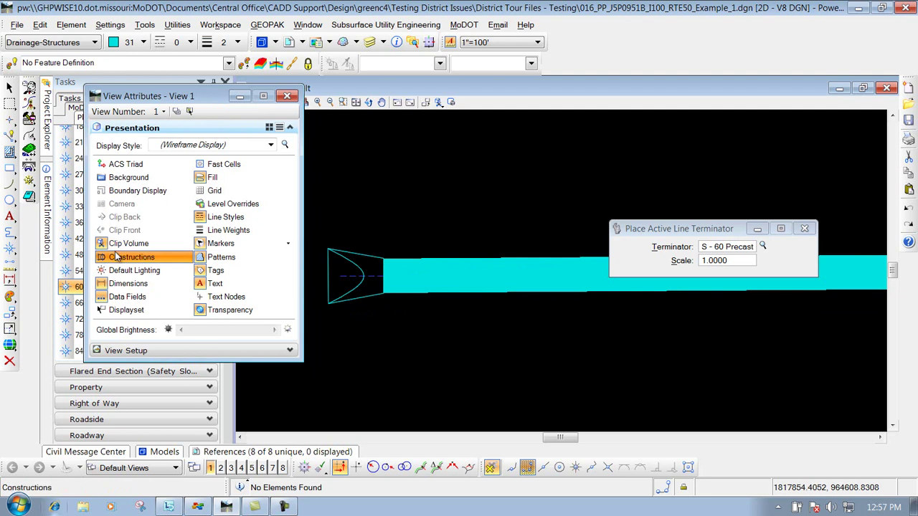
click(125, 261)
click(128, 262)
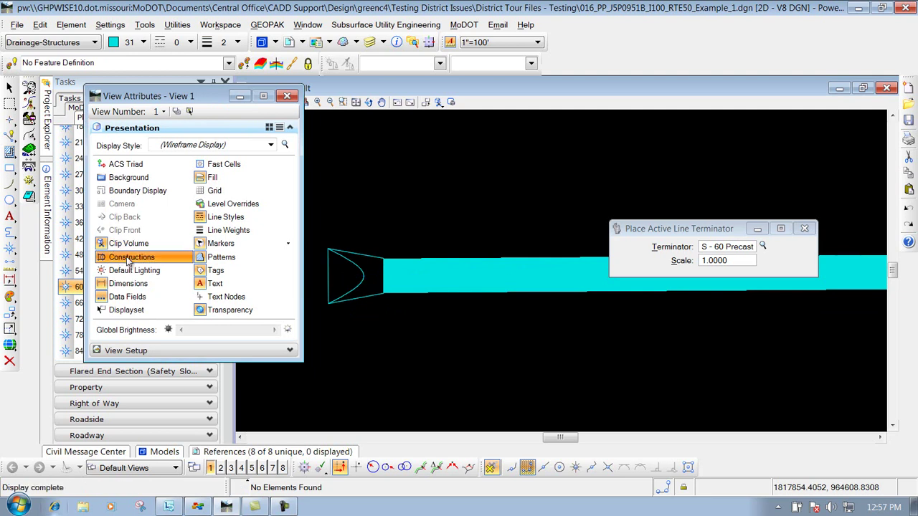
click(287, 95)
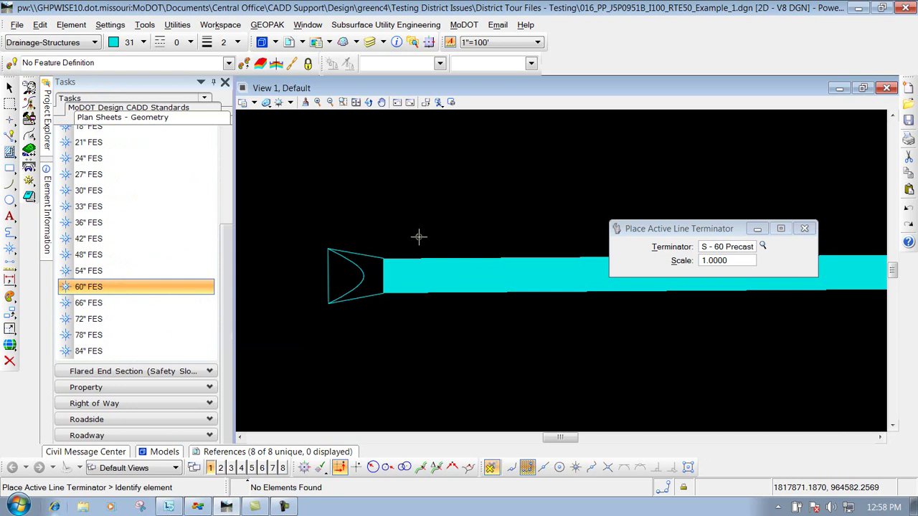
Step: Switch from the Plan Sheets - Geometry tasks to the Signs (D-2bs) group of the Traffic Control Sheets tasks
scroll(476, 256, down, 5)
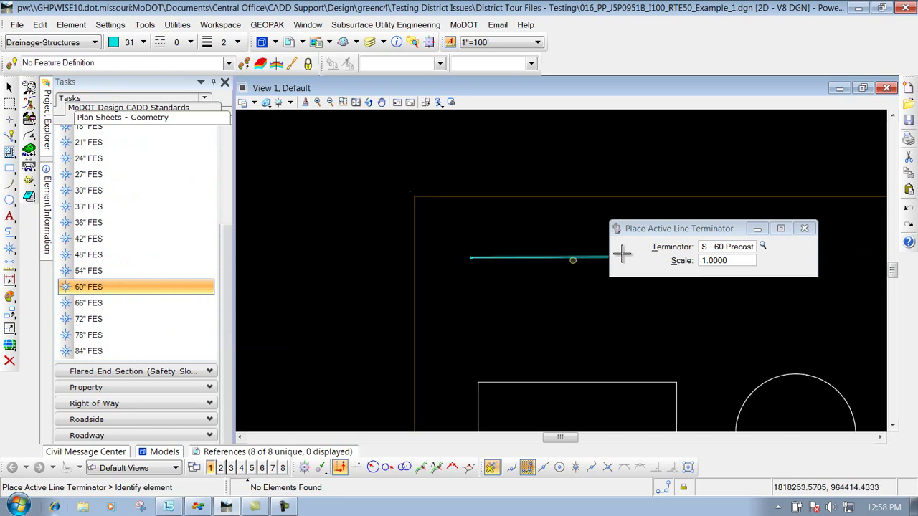
scroll(136, 287, up, 5)
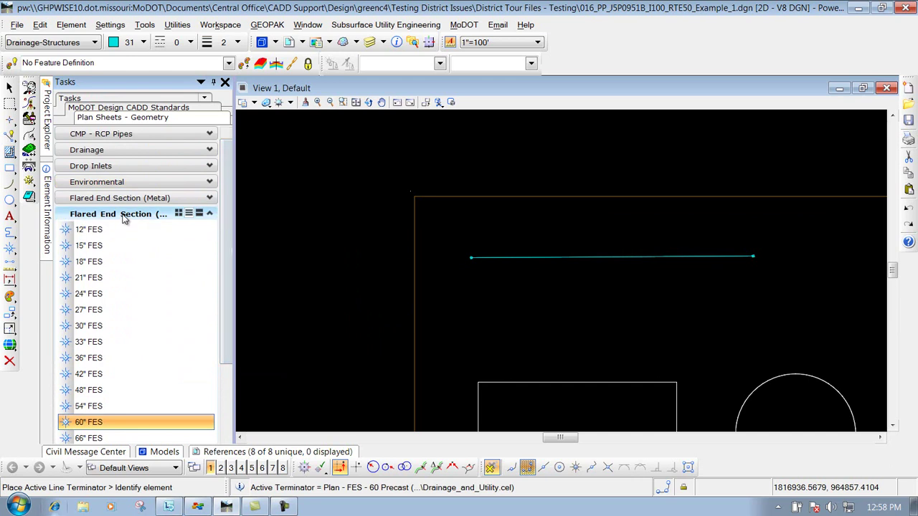
click(122, 215)
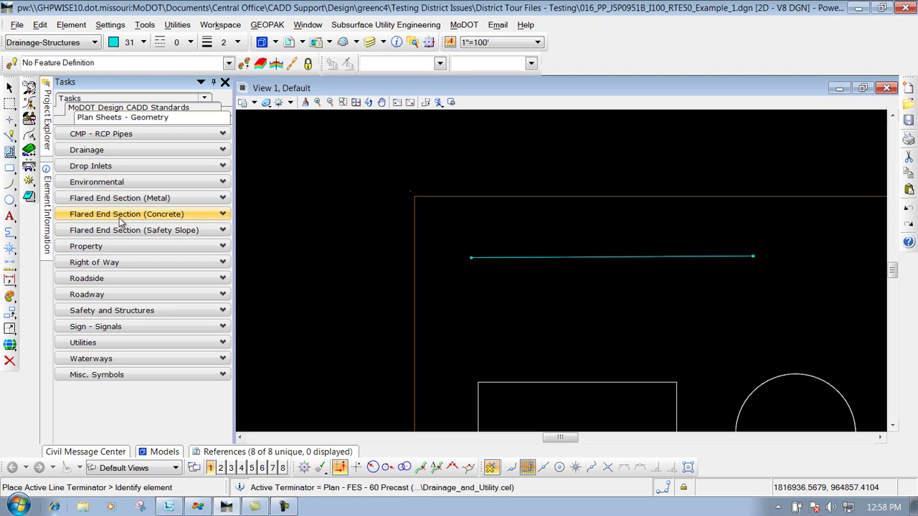
click(113, 107)
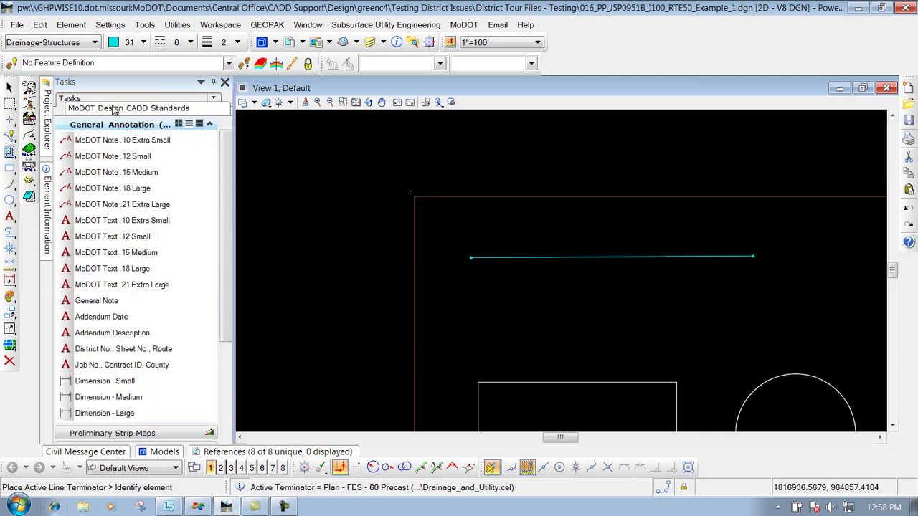
scroll(227, 213, down, 2)
scroll(227, 251, down, 5)
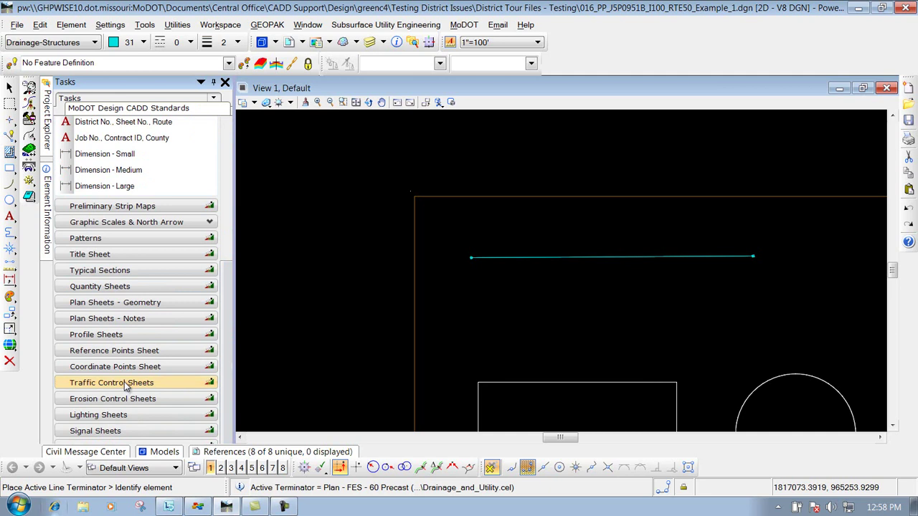
click(125, 381)
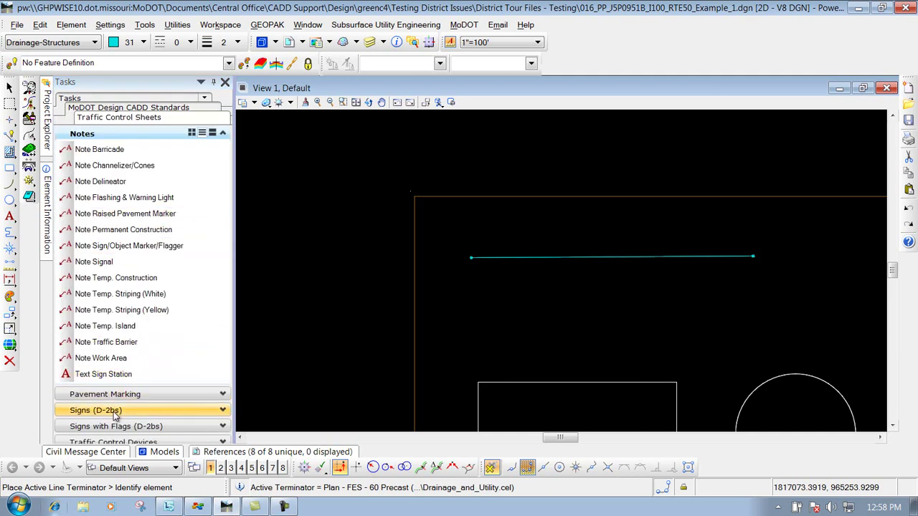
click(114, 408)
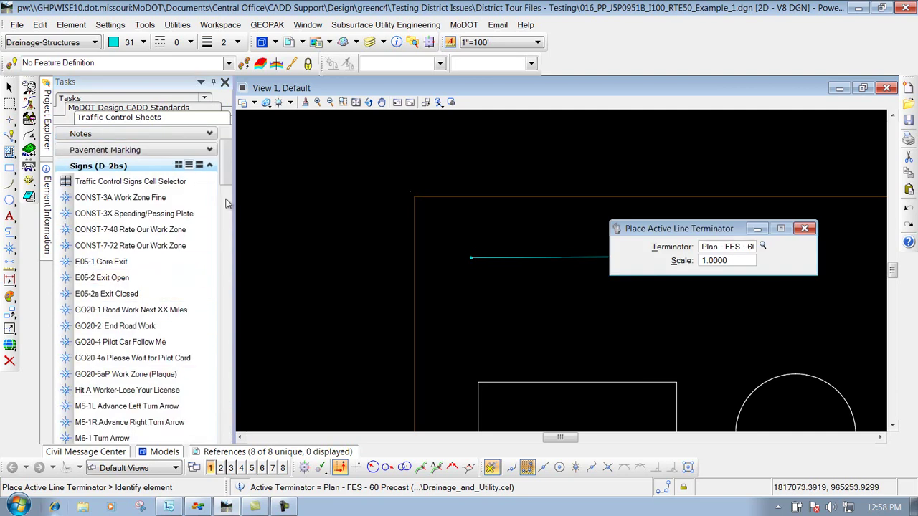
Step: Place the CONST-3X Speeding/Passing Plate and the E05-1 Gore Exit sign cells side by side below the pipe
mouse_move(227, 162)
mouse_down()
mouse_move(228, 183)
mouse_move(228, 165)
mouse_up()
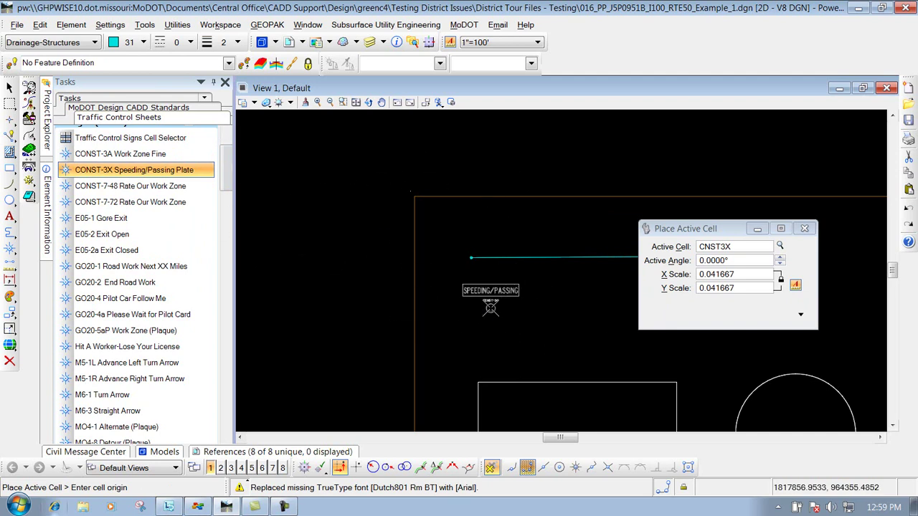
click(481, 310)
click(104, 218)
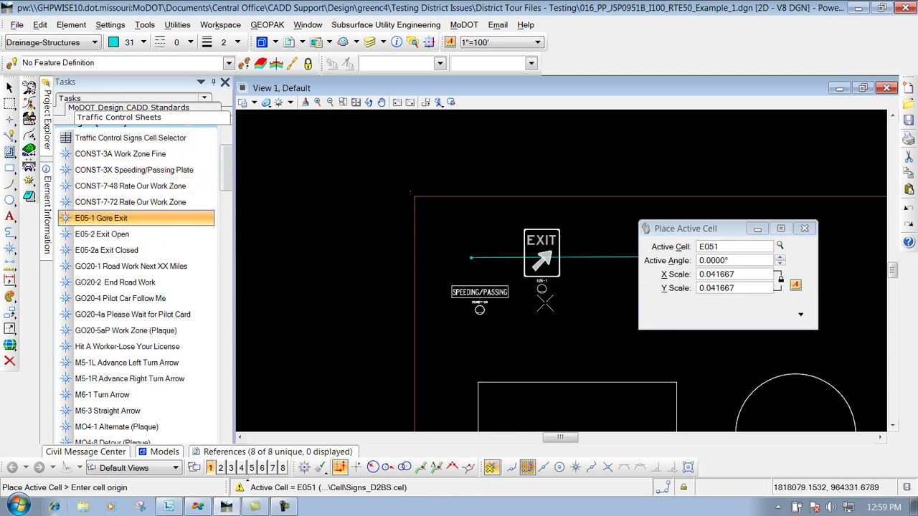
click(557, 340)
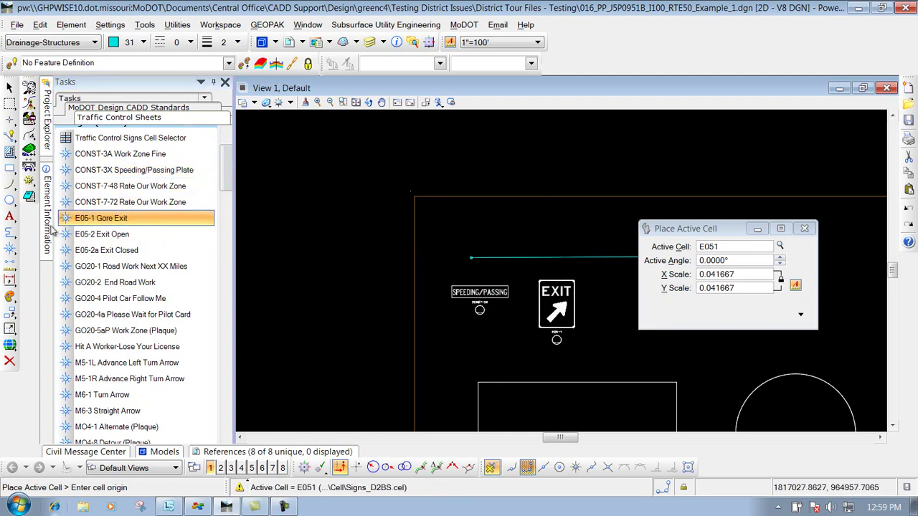
Step: Place the GO20-1 Road Work Next XX Miles sign cell to the right of the Exit sign
click(108, 266)
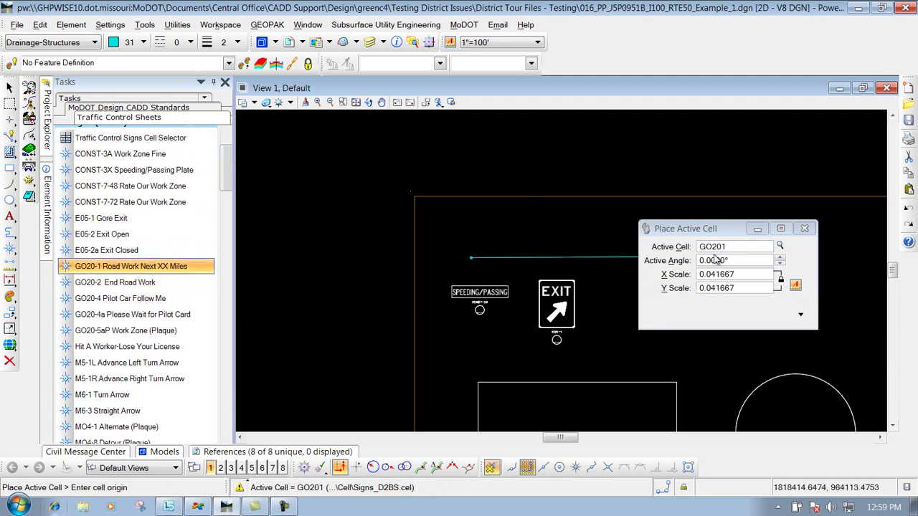
drag(714, 232, 777, 153)
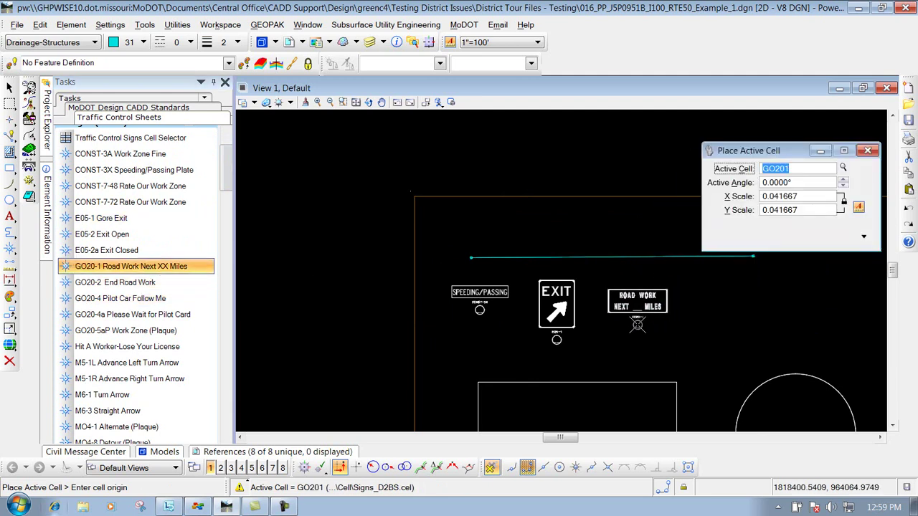
click(637, 324)
click(9, 87)
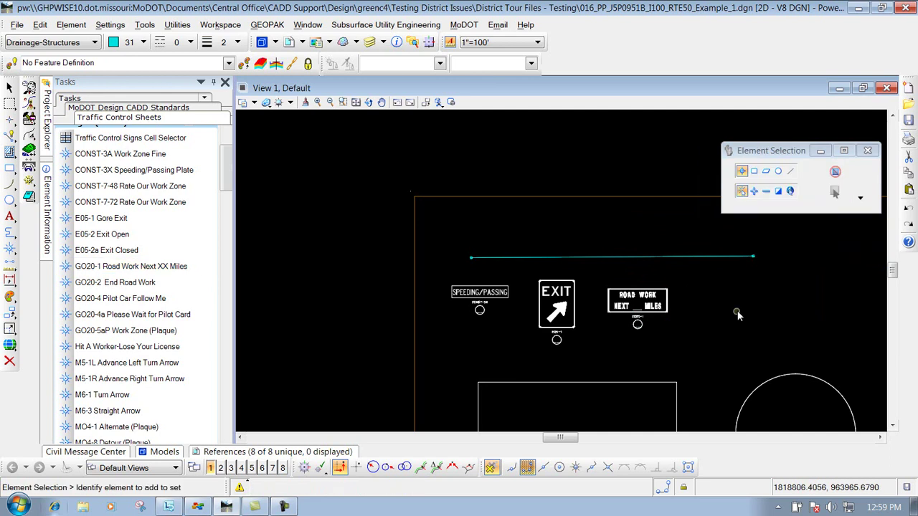
Step: Place the GO20-5aP Work Zone sign from the Traffic Control Signs Cell Selector to the right of the Road Work sign
scroll(150, 157, up, 2)
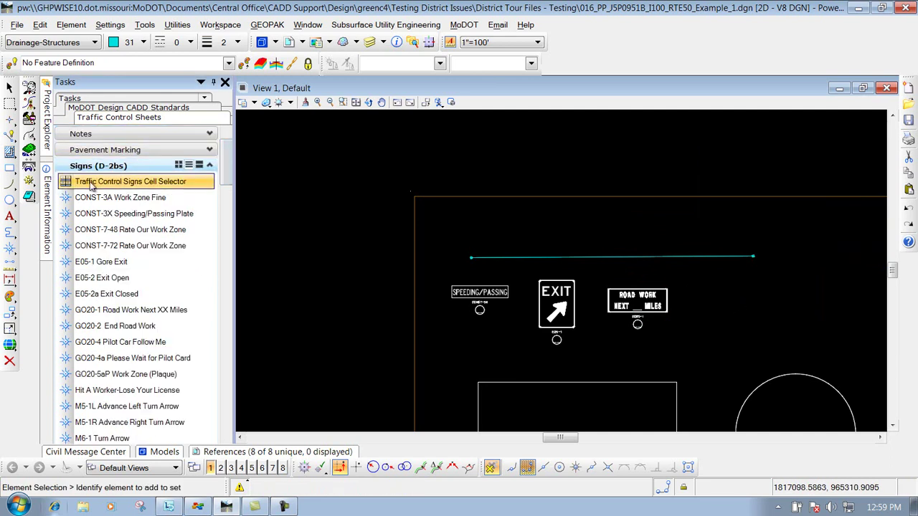
click(157, 183)
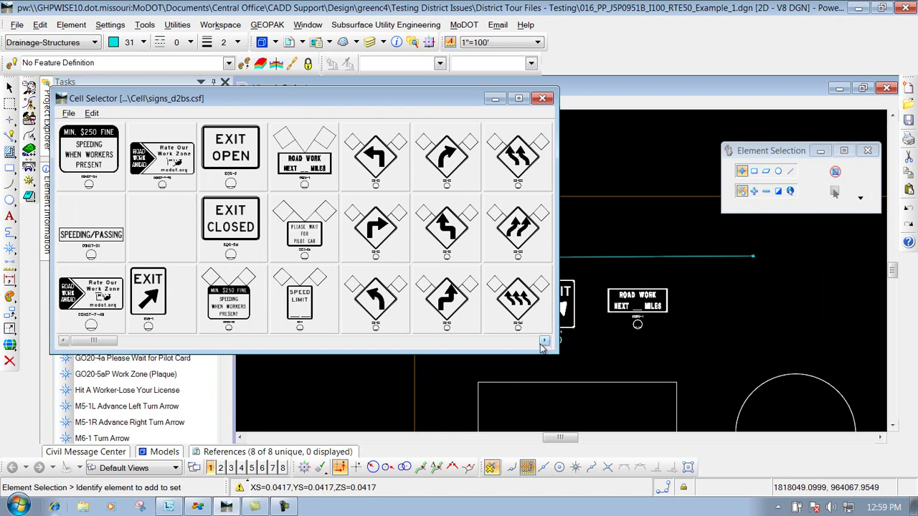
drag(116, 344, 190, 342)
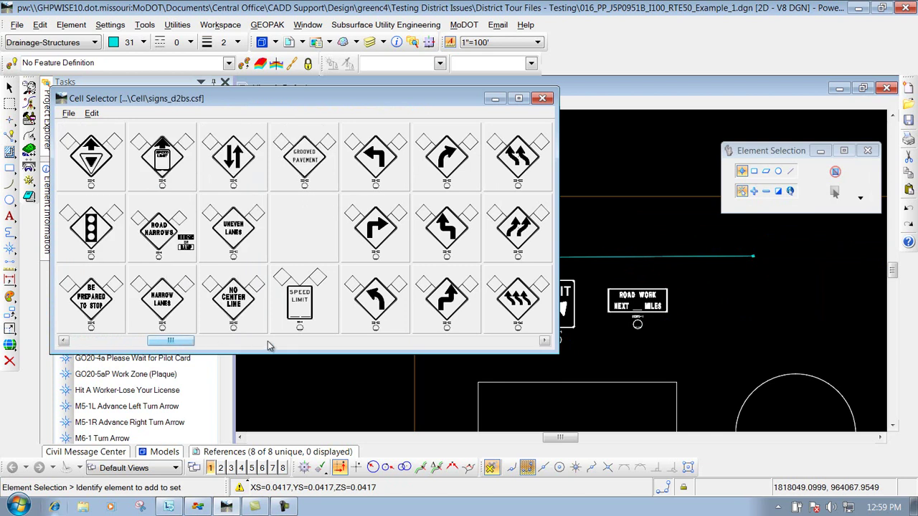
click(533, 345)
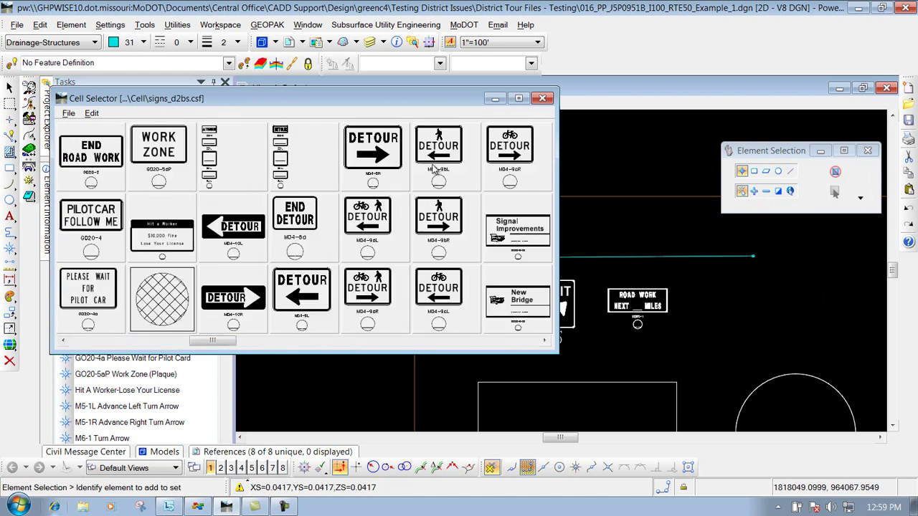
click(160, 153)
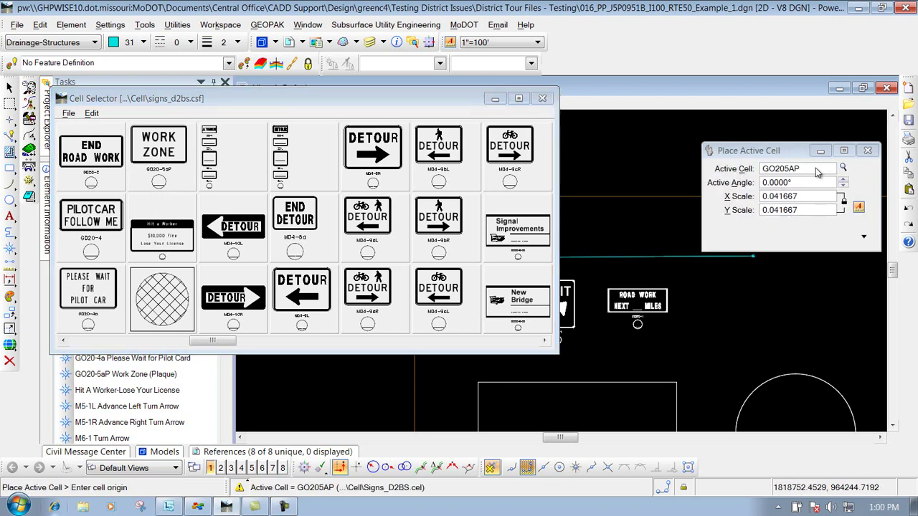
click(709, 316)
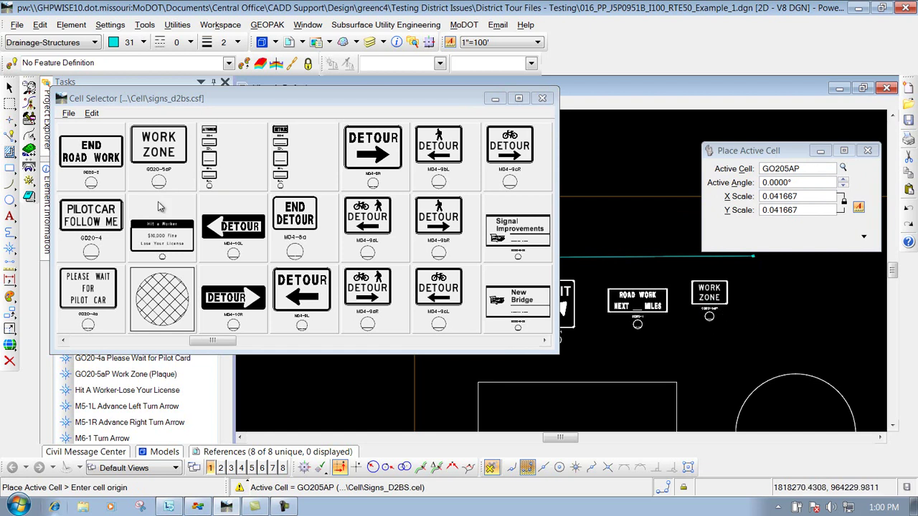
Step: Compare the Signs (D-2bs) task list with the graphical Cell Selector, and close the selector and cell placement
drag(219, 95, 436, 136)
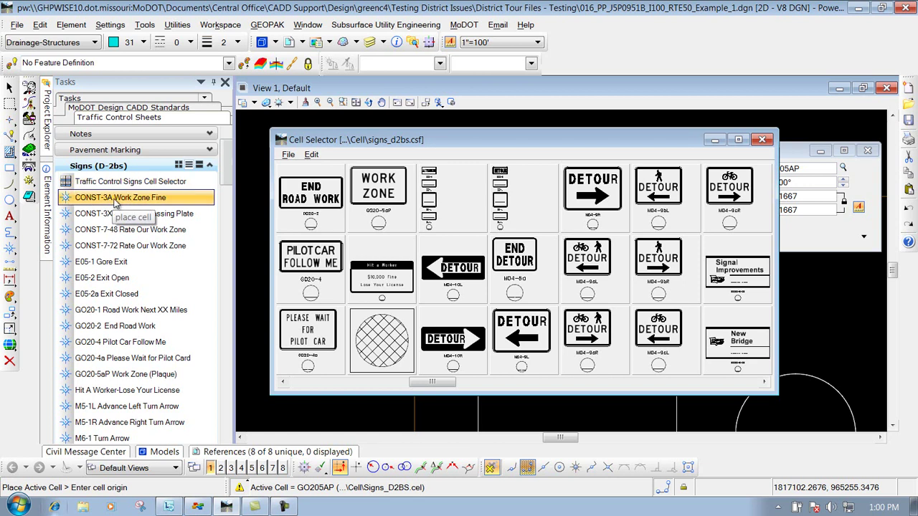
drag(226, 163, 228, 210)
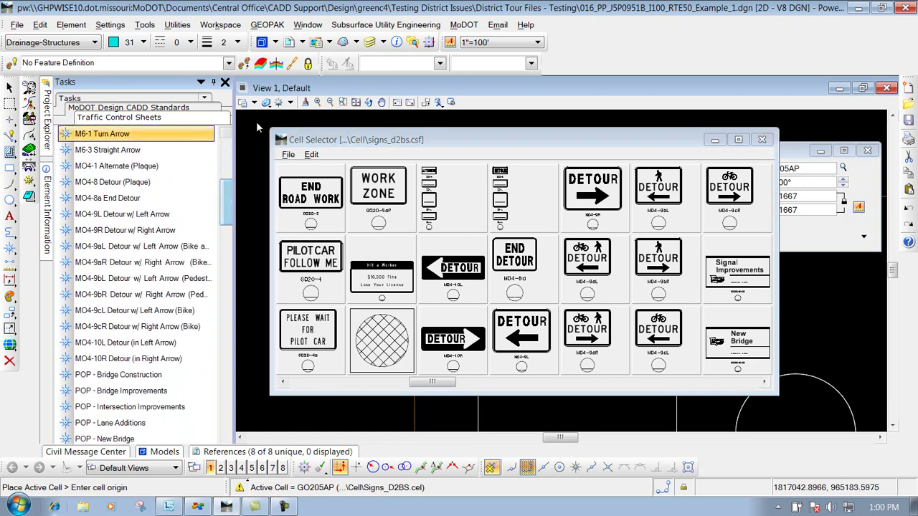
click(761, 140)
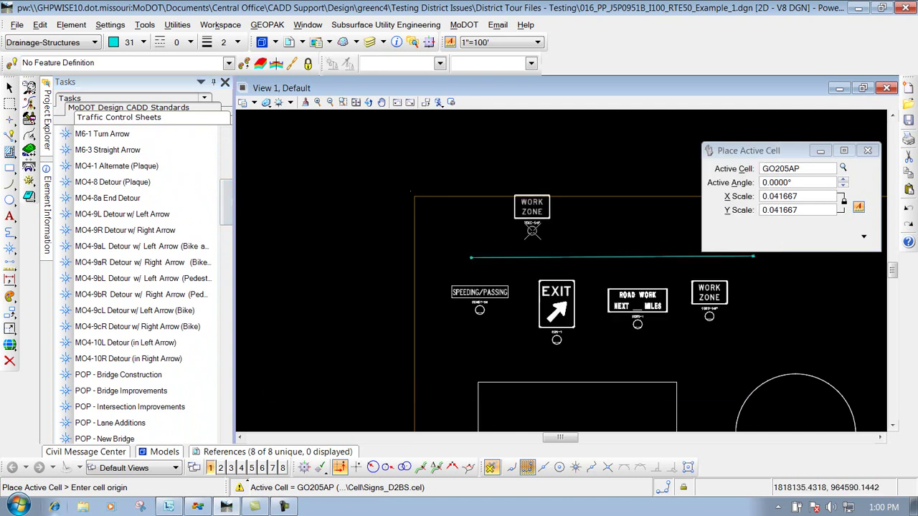
key(Escape)
Step: Collapse the Signs (D-2bs) group and return to the main MoDOT Design CADD Standards task list
drag(228, 191, 229, 144)
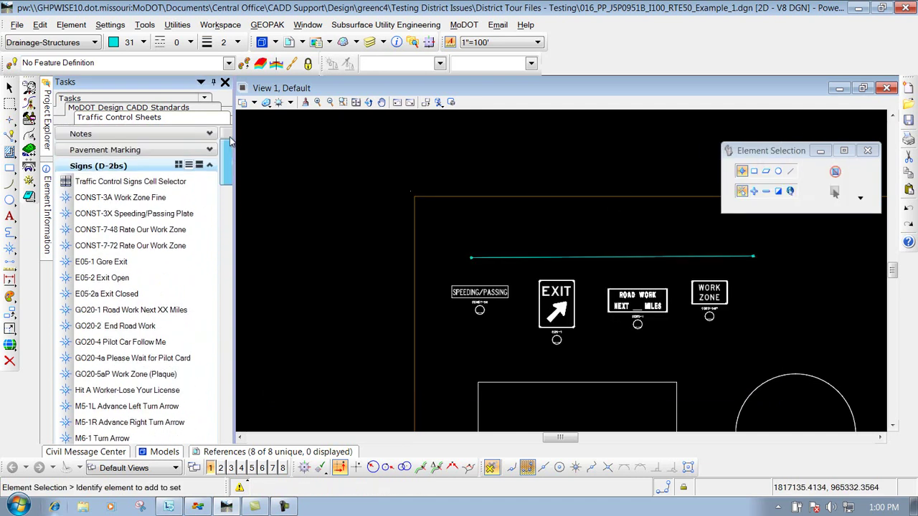
click(126, 167)
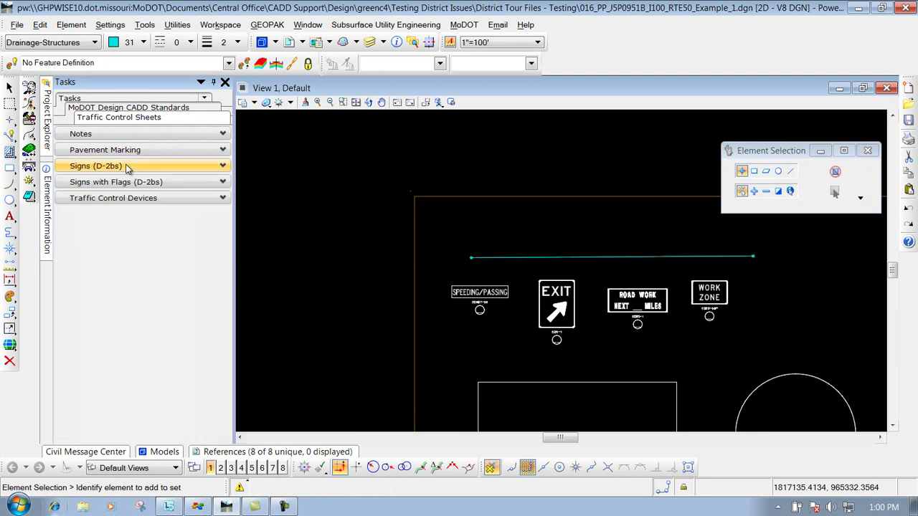
click(117, 108)
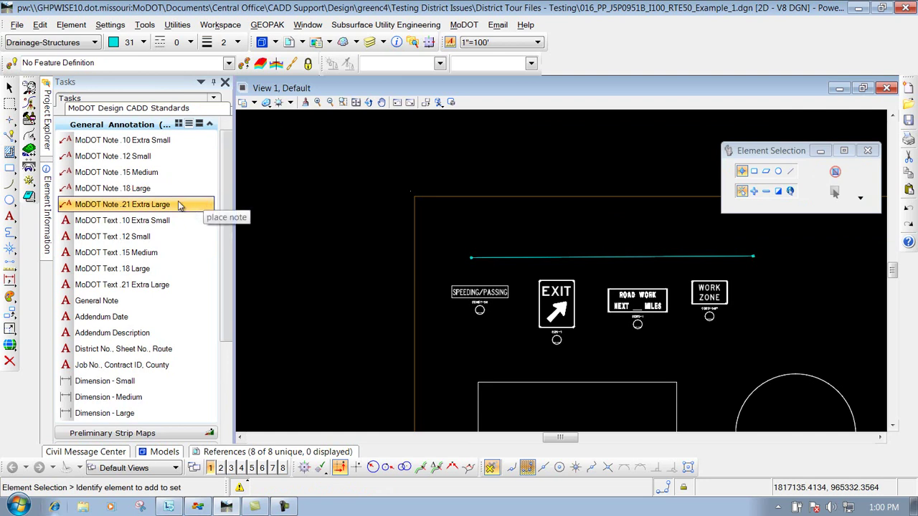
Step: Place the text "SMALL TEXT" in the open area above and right of the Work Zone sign using MoDOT Text .12 Small
click(118, 242)
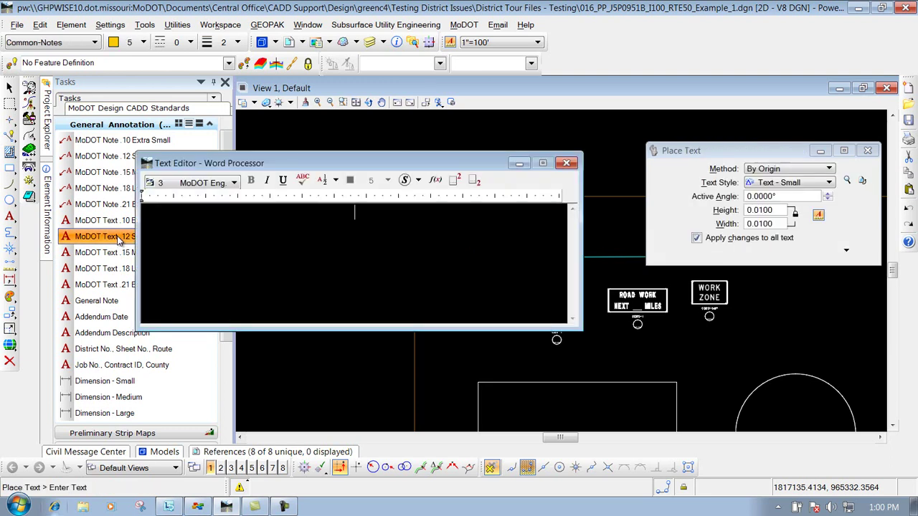
drag(330, 166, 291, 110)
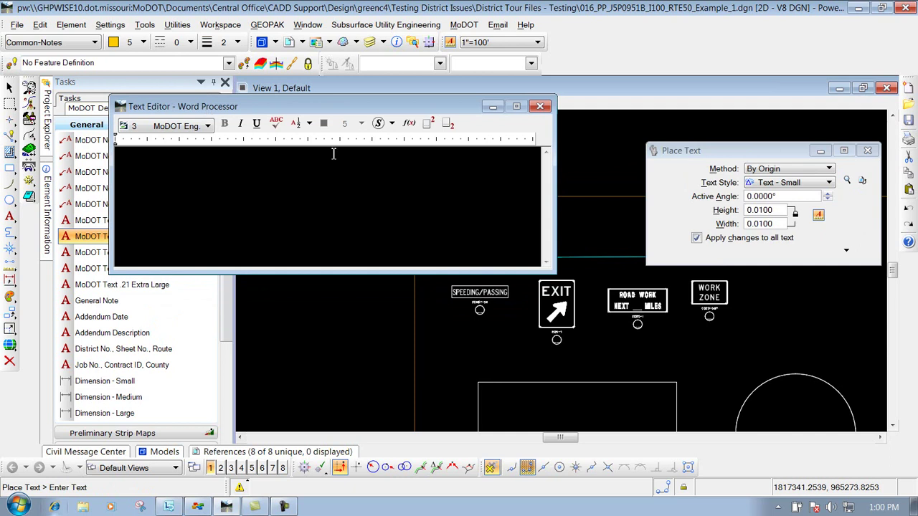
drag(759, 152, 725, 125)
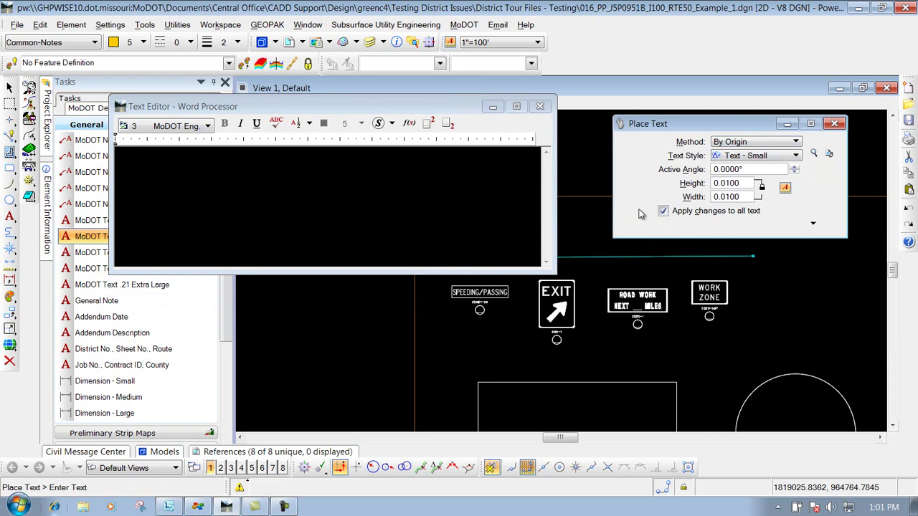
click(334, 174)
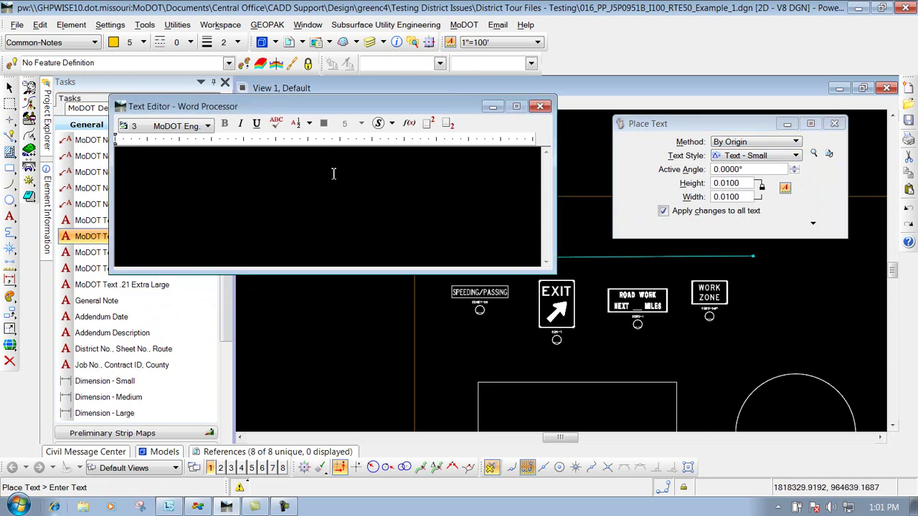
text(MALL TEXTG)
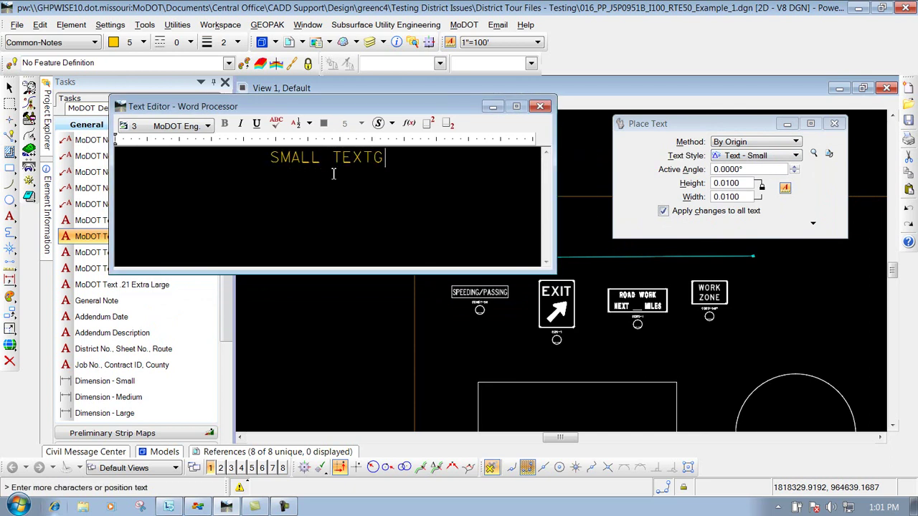
key(BackSpace)
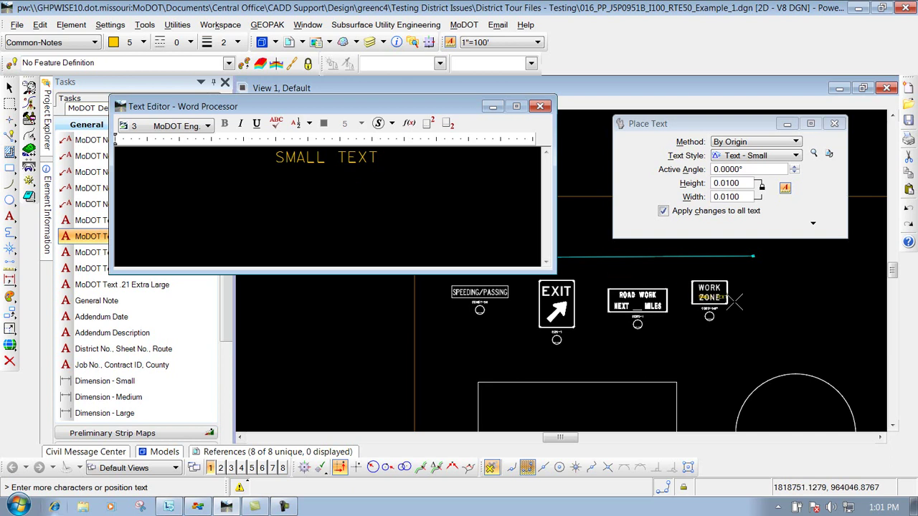
click(880, 437)
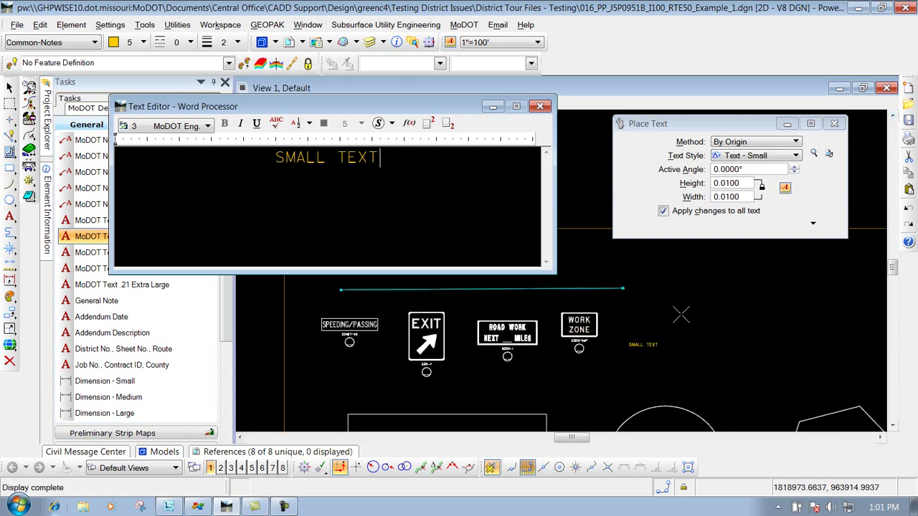
click(722, 271)
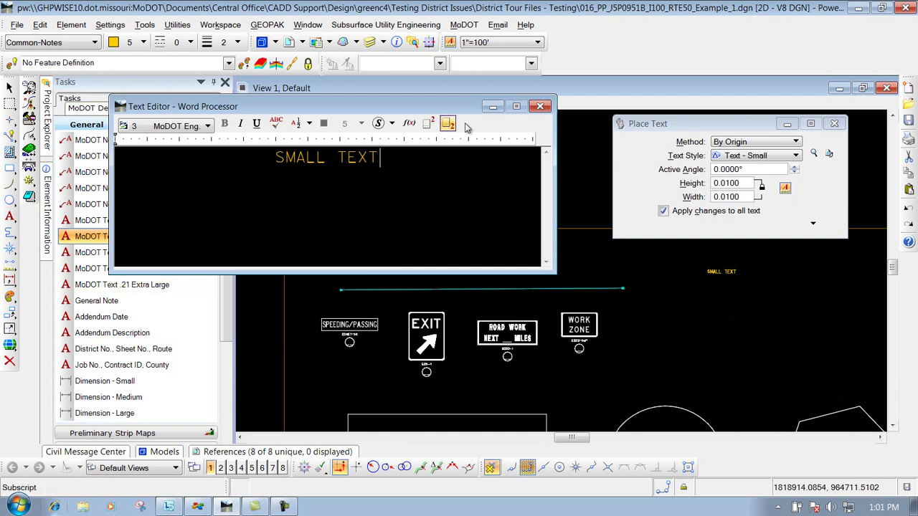
click(541, 106)
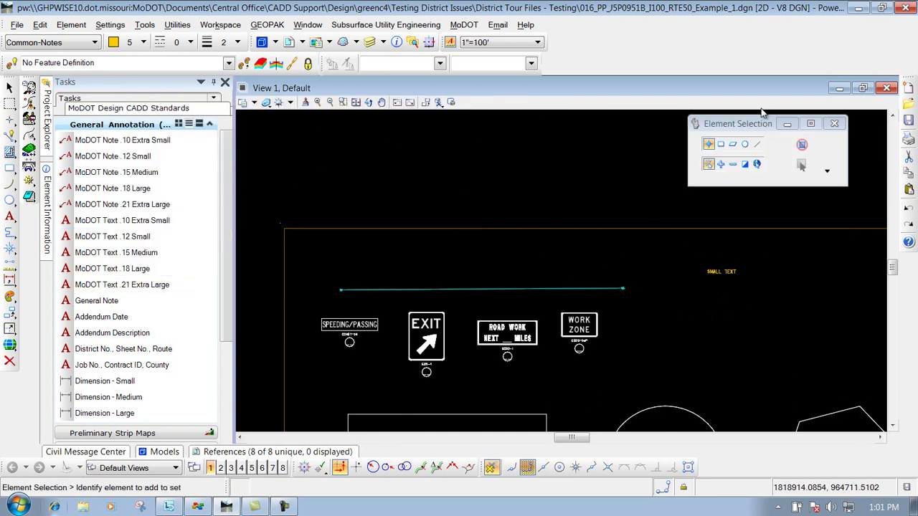
Step: Place the text "LARGE TEXT" just below the small text using MoDOT Text .18 Large
click(113, 270)
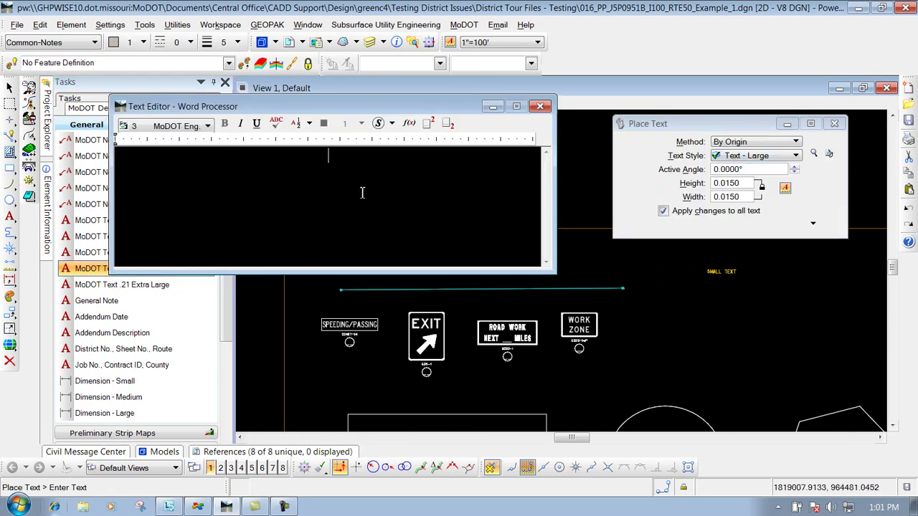
text(LARGET)
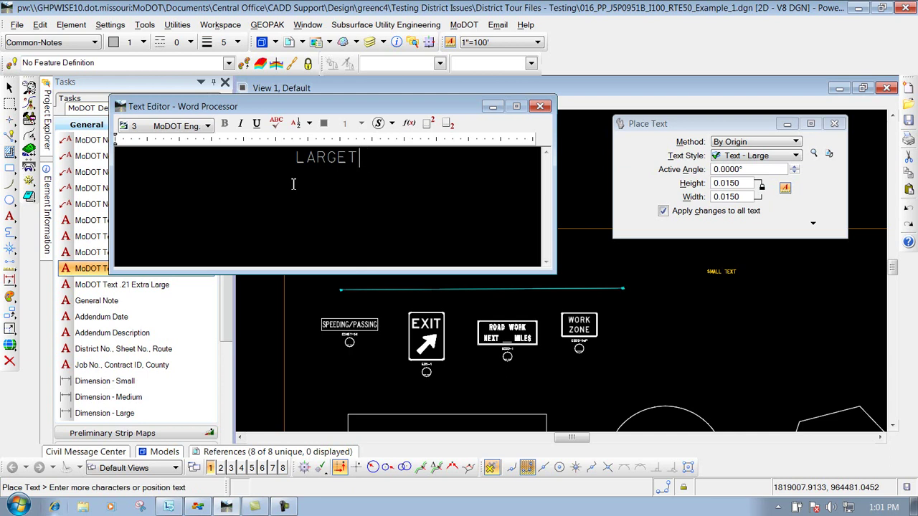
key(BackSpace)
text(TEXT)
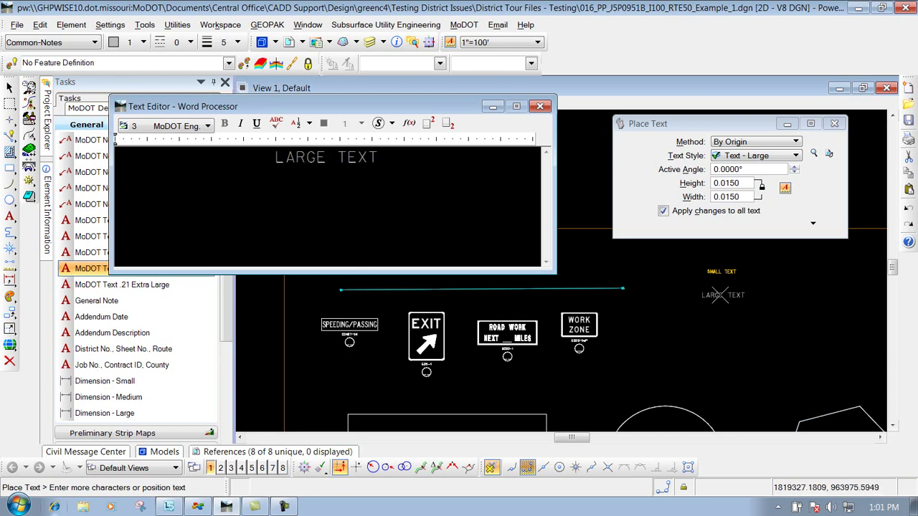
click(705, 294)
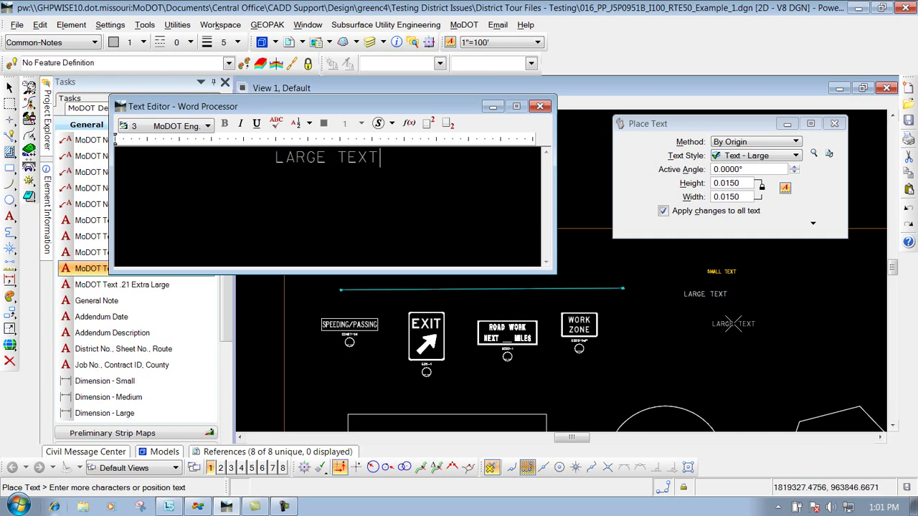
right_click(732, 324)
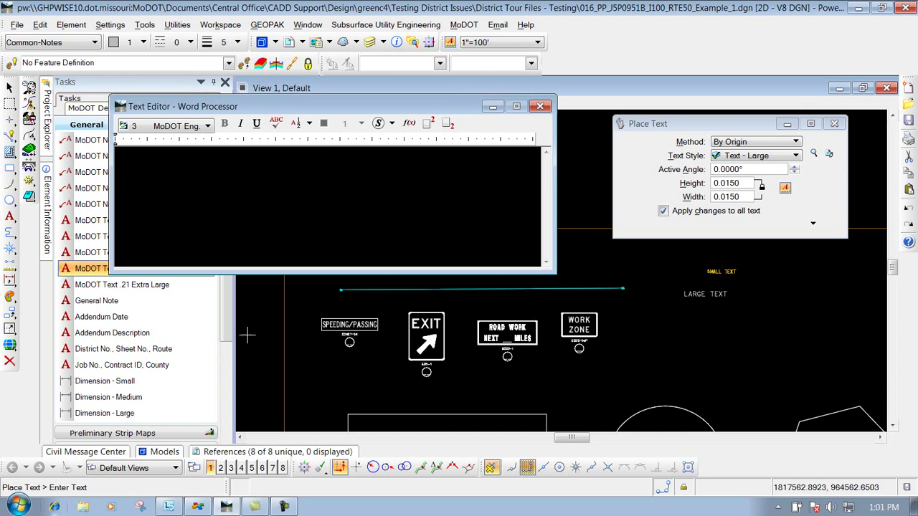
Step: Dimension the rectangle's top and left edges with Dimension - Small, using View alignment and placing the dimensions outside the shape
click(101, 381)
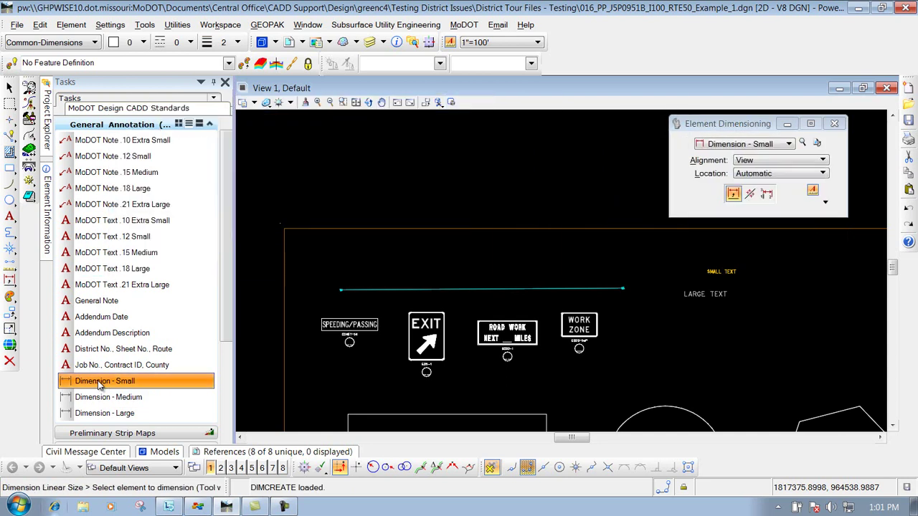
click(792, 161)
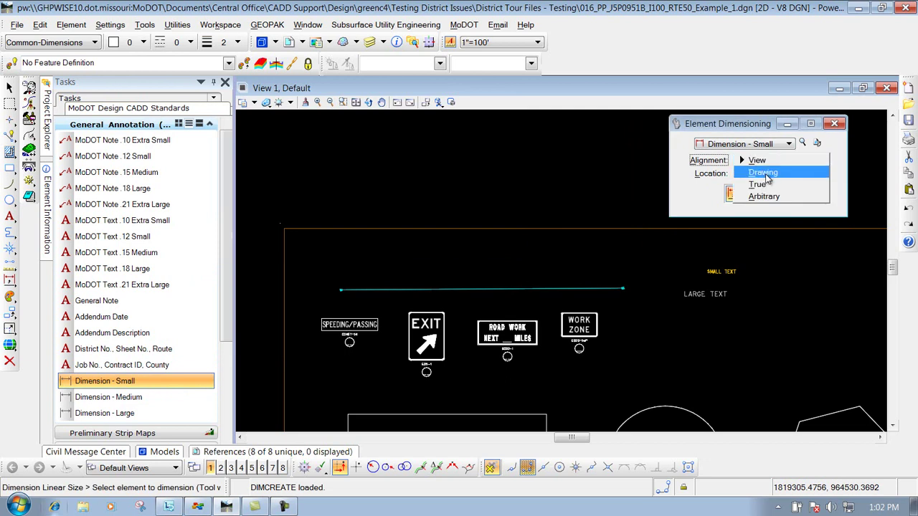
click(759, 161)
click(766, 173)
click(708, 195)
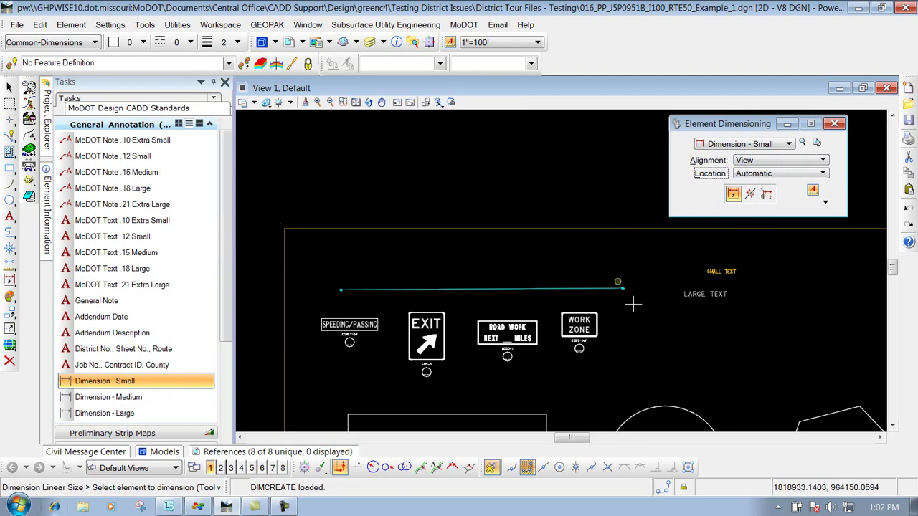
click(893, 427)
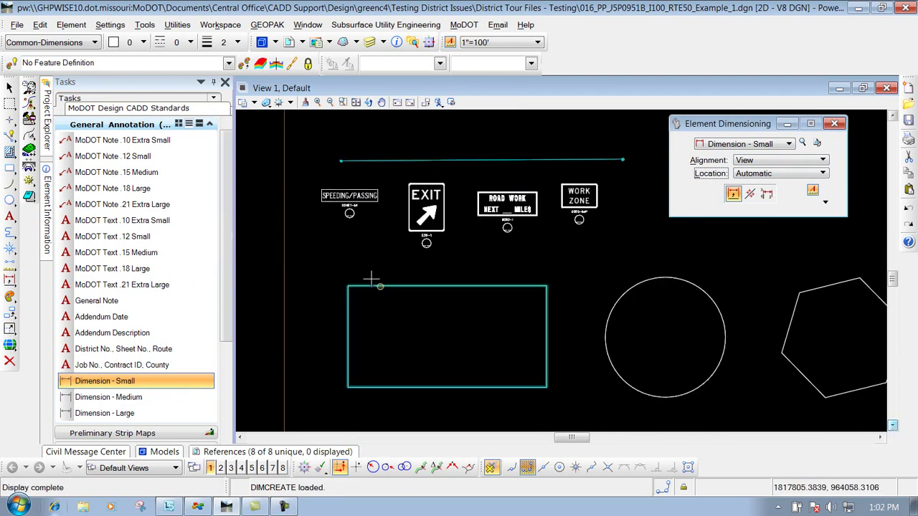
click(431, 286)
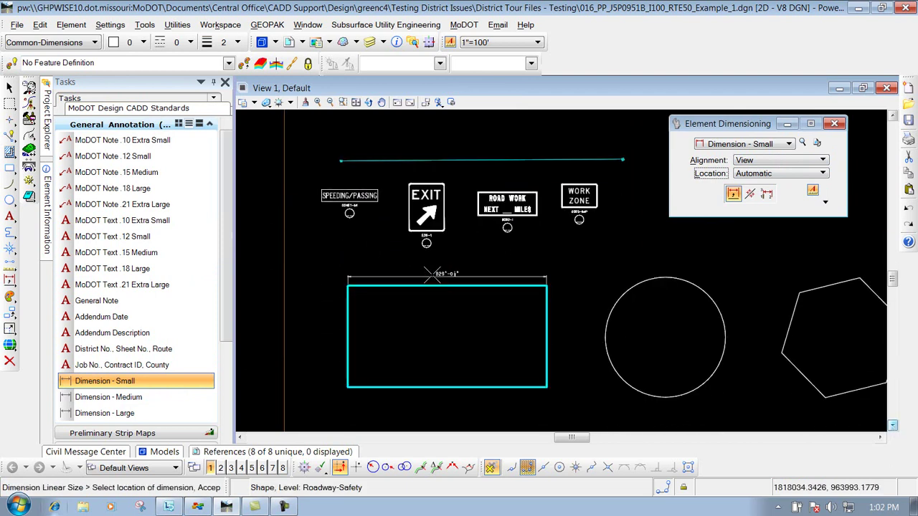
click(434, 263)
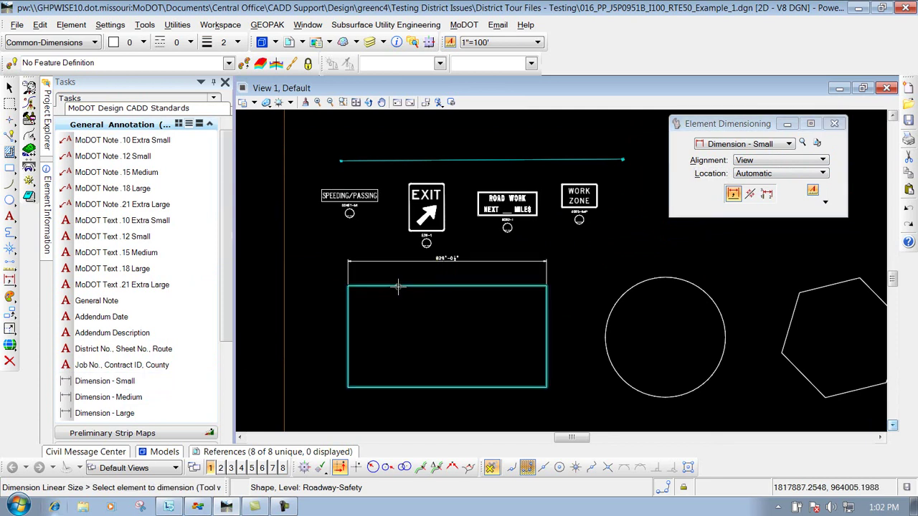
click(348, 314)
click(318, 315)
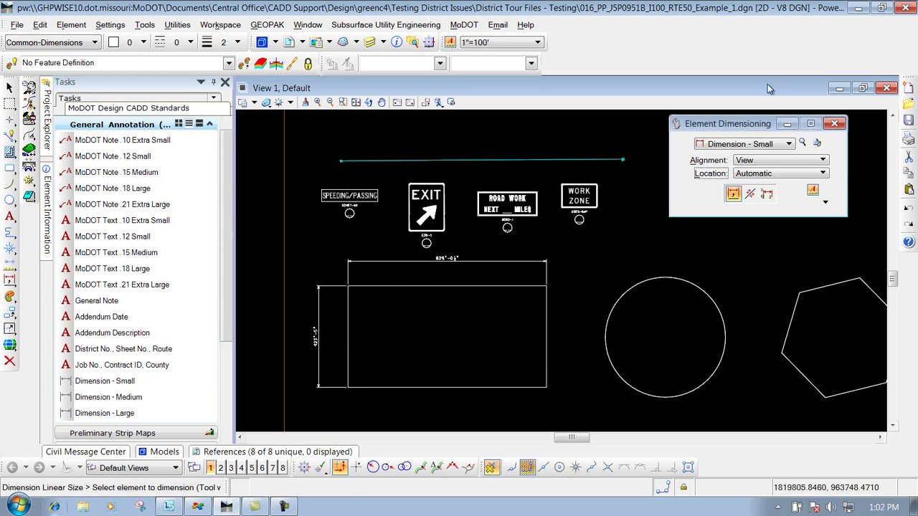
Step: Turn on Show Secondary Units in the Dimension - Small style and dimension the rectangle's bottom edge, placed below the shape
drag(744, 128, 725, 244)
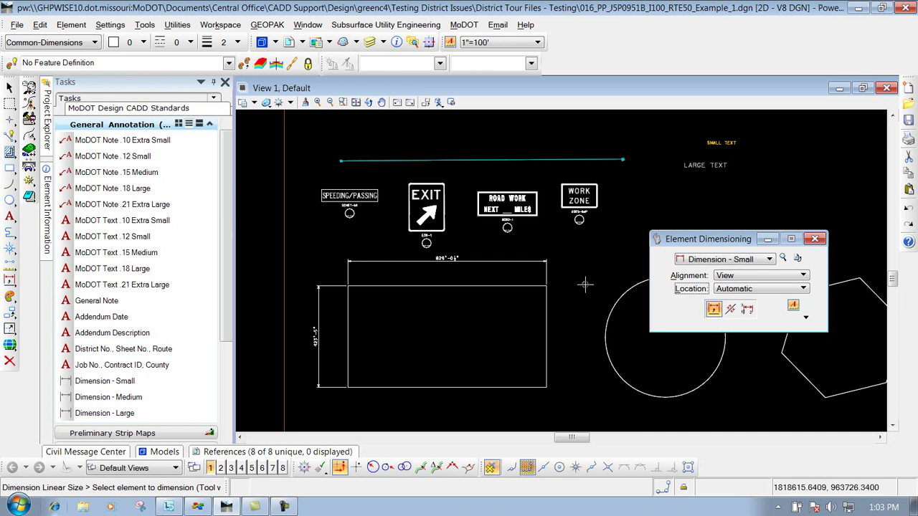
click(127, 382)
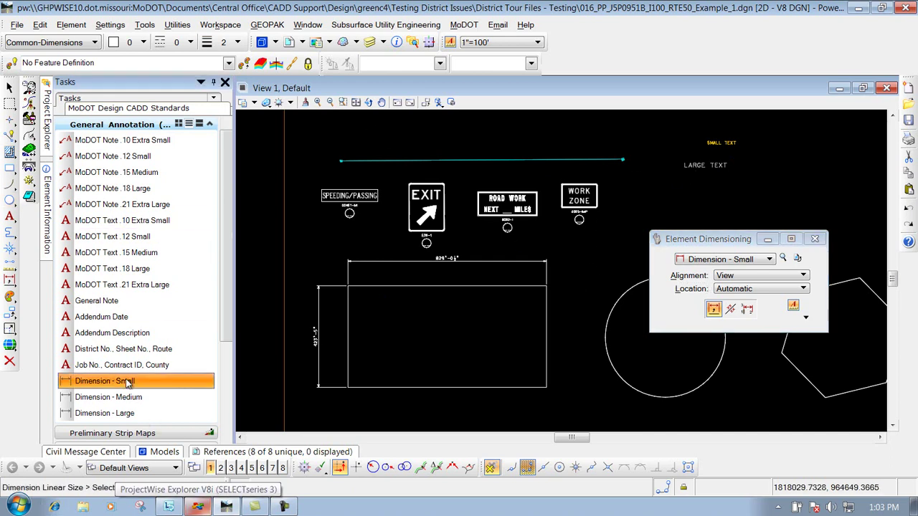
click(730, 241)
drag(730, 241, 739, 223)
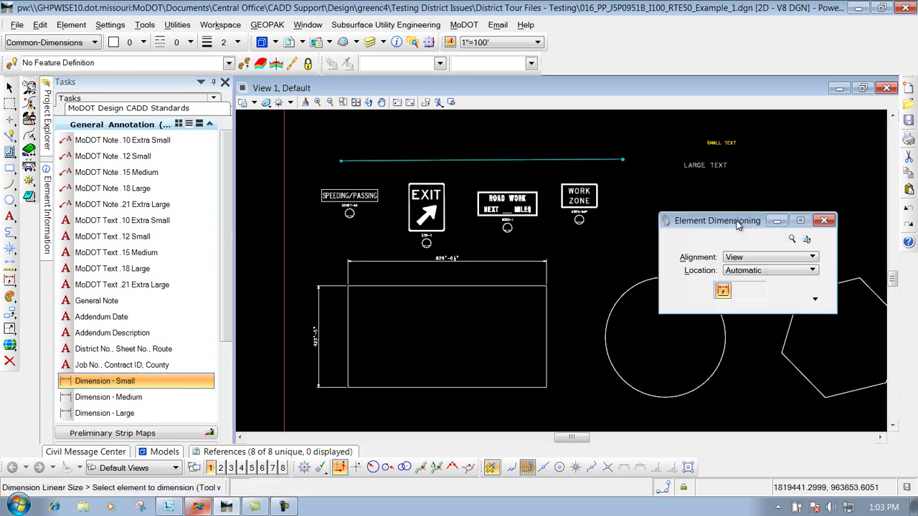
click(792, 240)
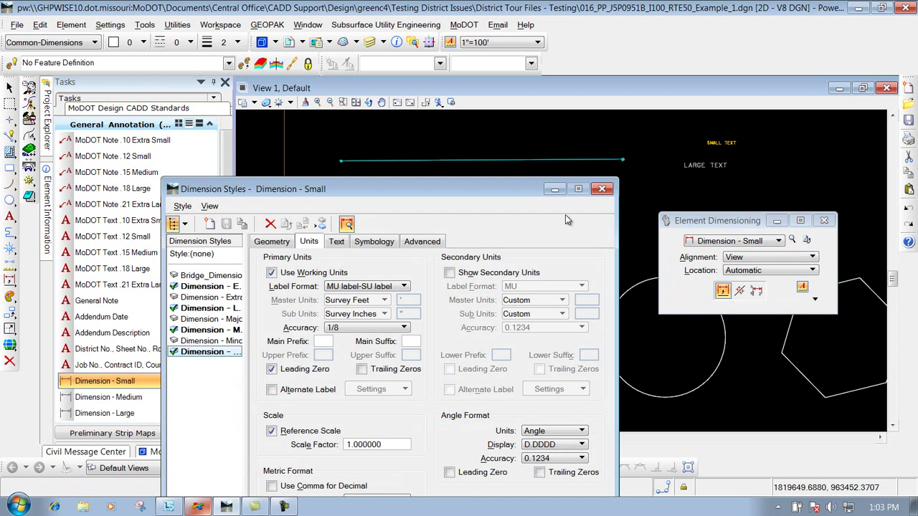
drag(385, 192, 416, 119)
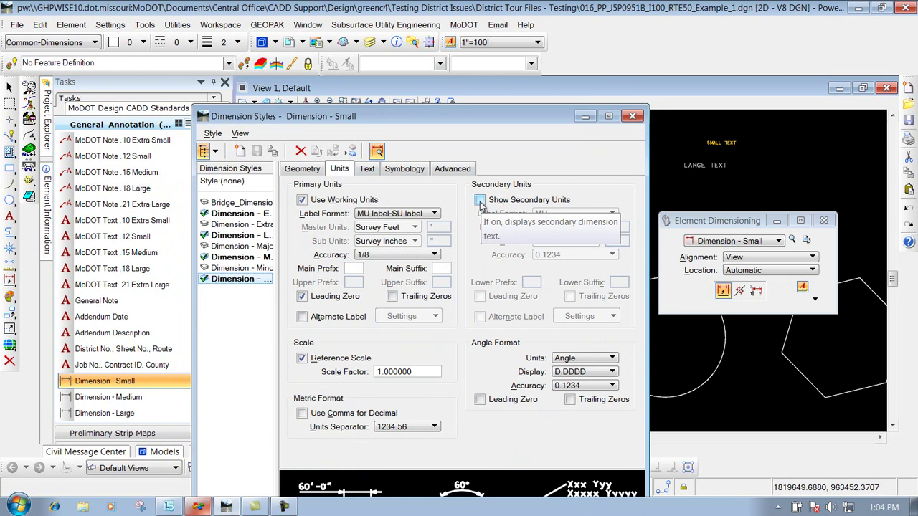
click(479, 200)
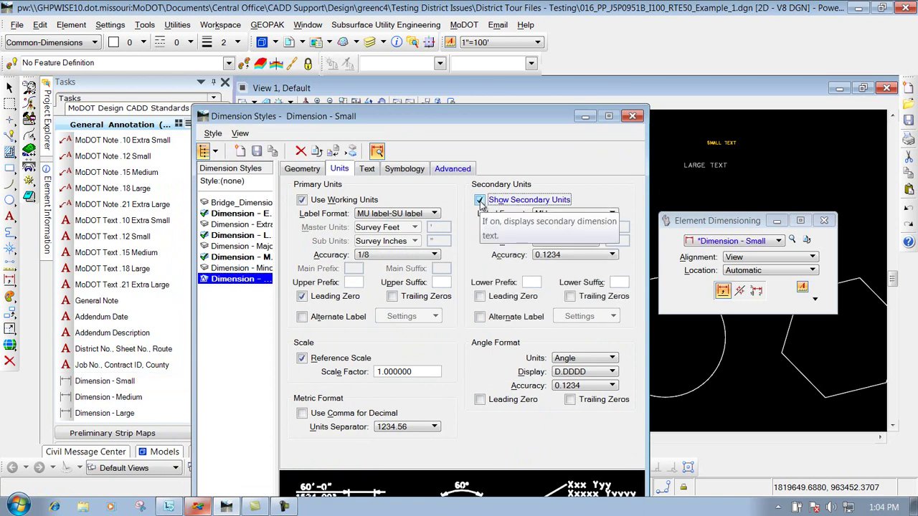
click(633, 116)
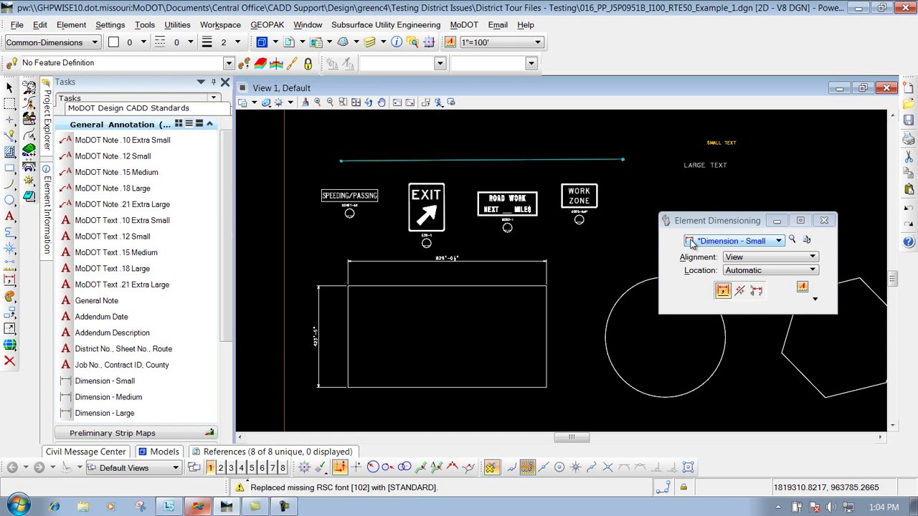
click(436, 387)
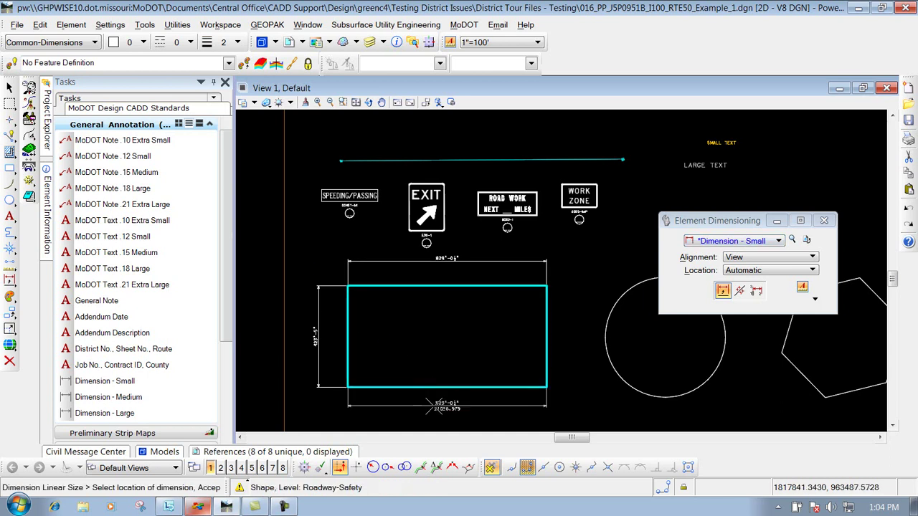
click(434, 407)
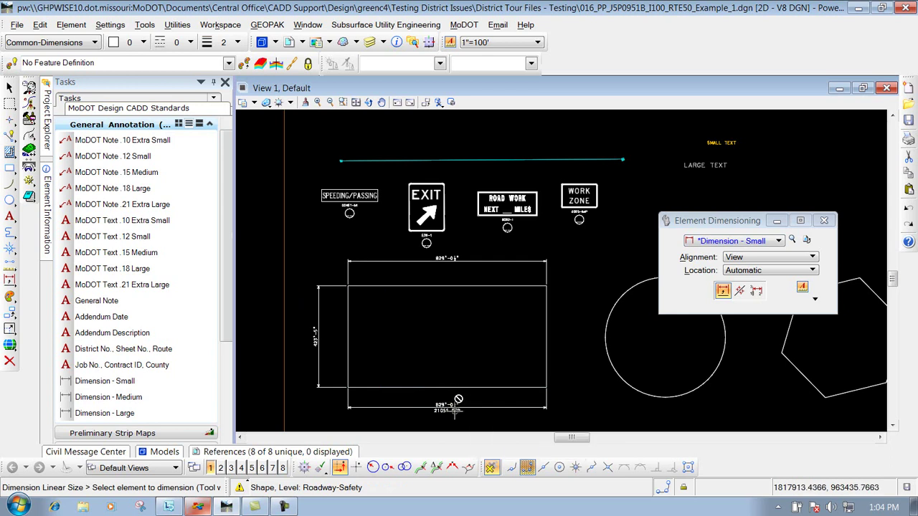
Step: Set the terminator arrowhead to Filled in the Dimension - Small style
click(792, 239)
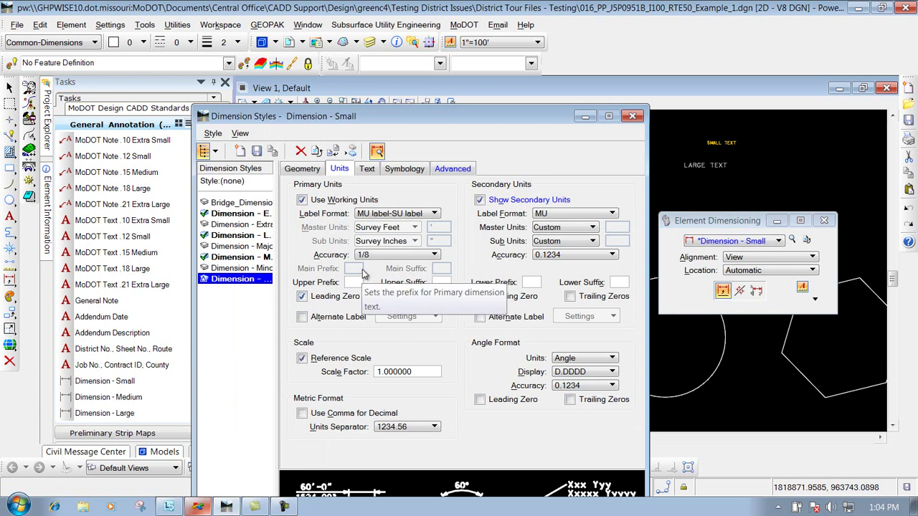
click(312, 170)
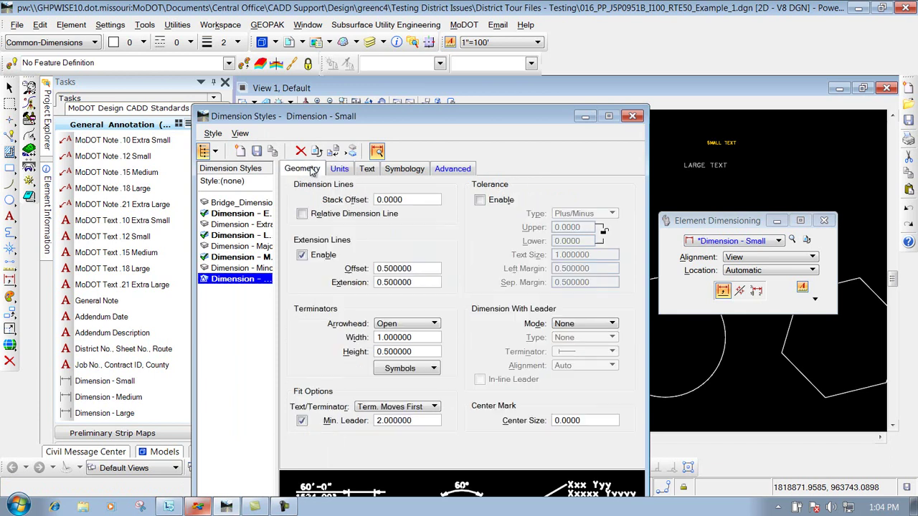
click(410, 324)
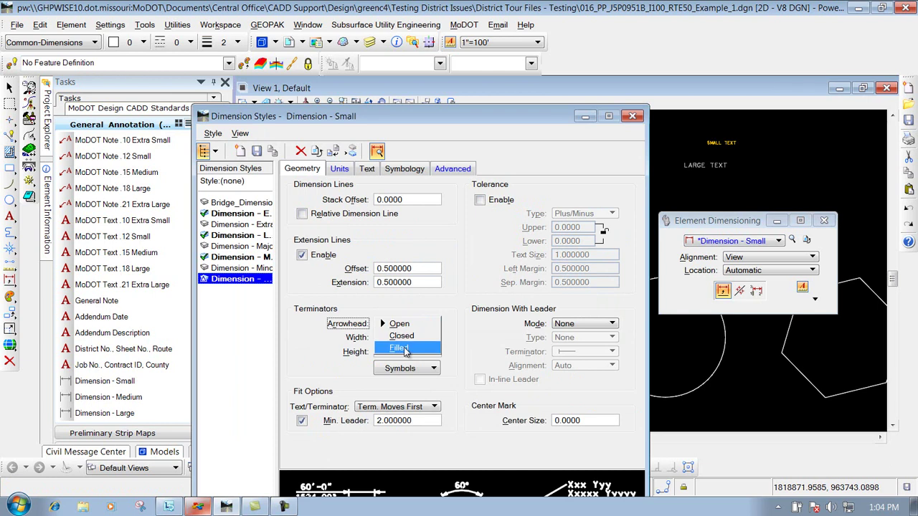
click(399, 347)
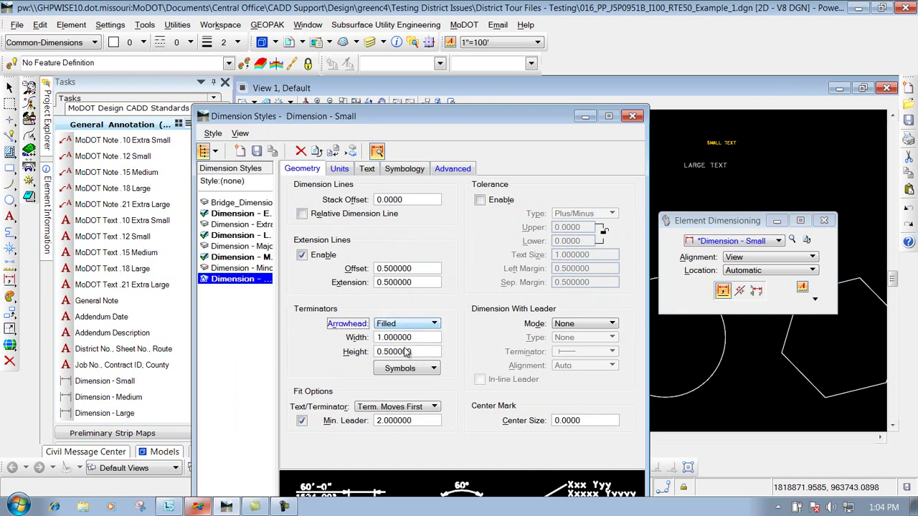
click(632, 116)
Step: Dimension the rectangle's right edge with Dimension - Small, placing the dimension outside the shape
click(540, 317)
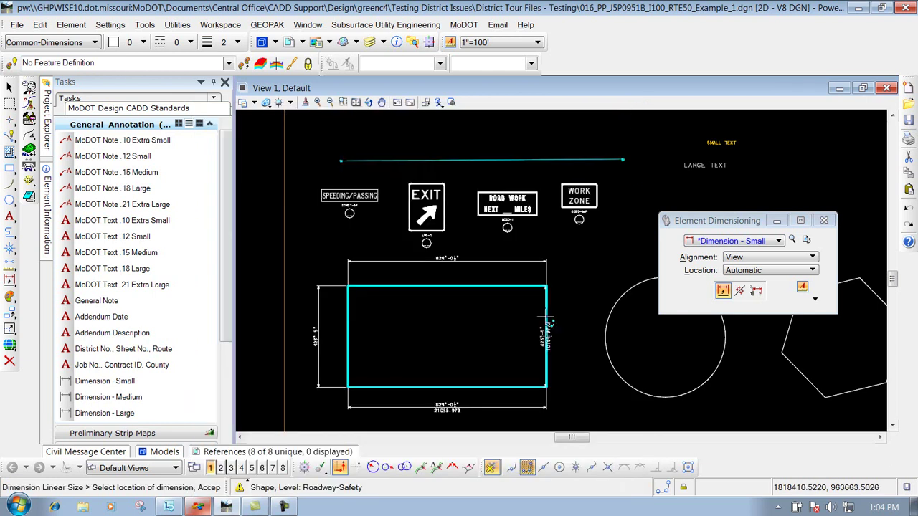
click(571, 333)
scroll(568, 363, up, 2)
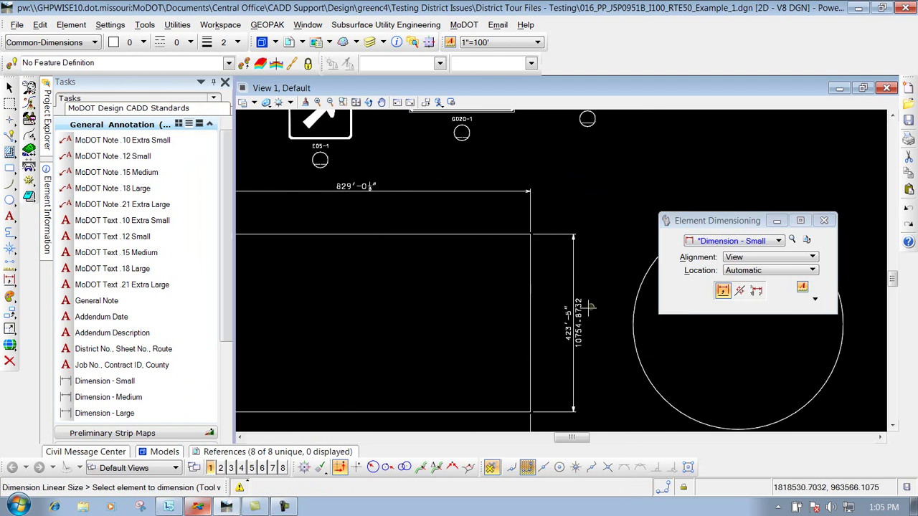
scroll(586, 296, down, 3)
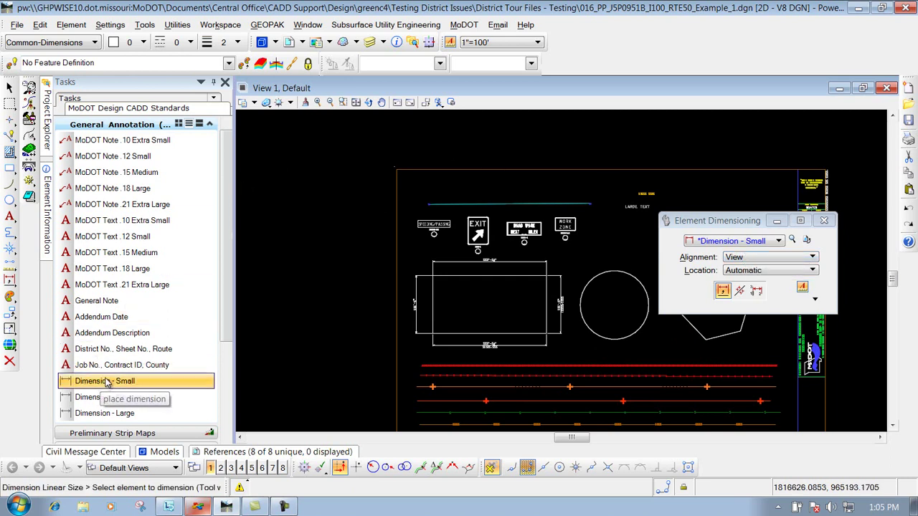
Step: Place chained linear dimensions inside the rectangle, from its left edge to the top edge's midpoint and on to its right edge
click(10, 282)
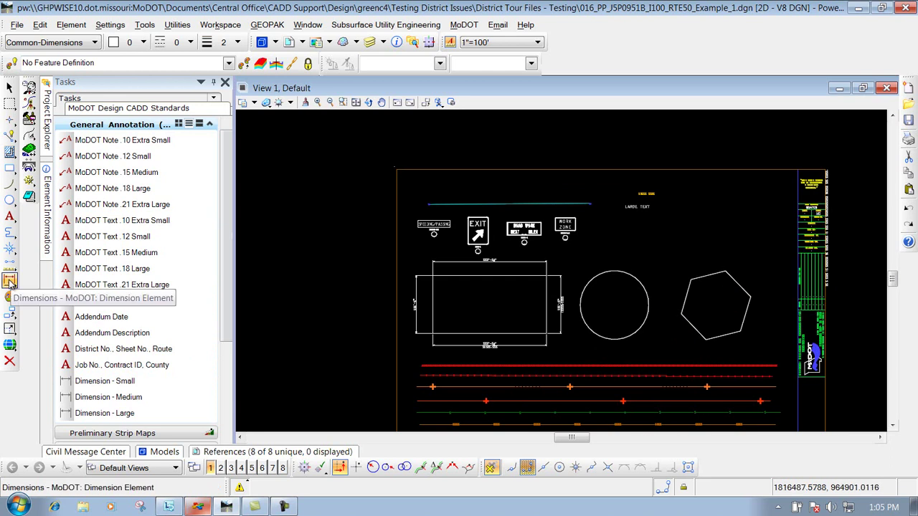
click(9, 282)
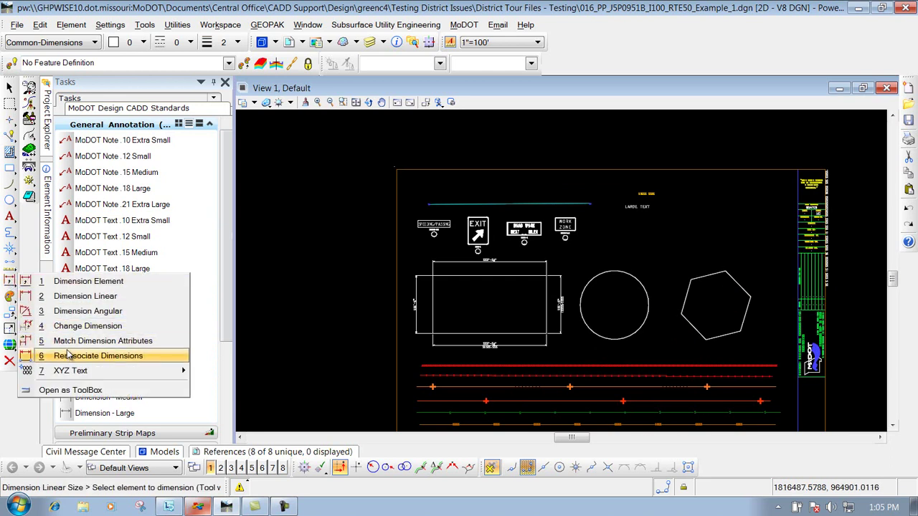
click(109, 297)
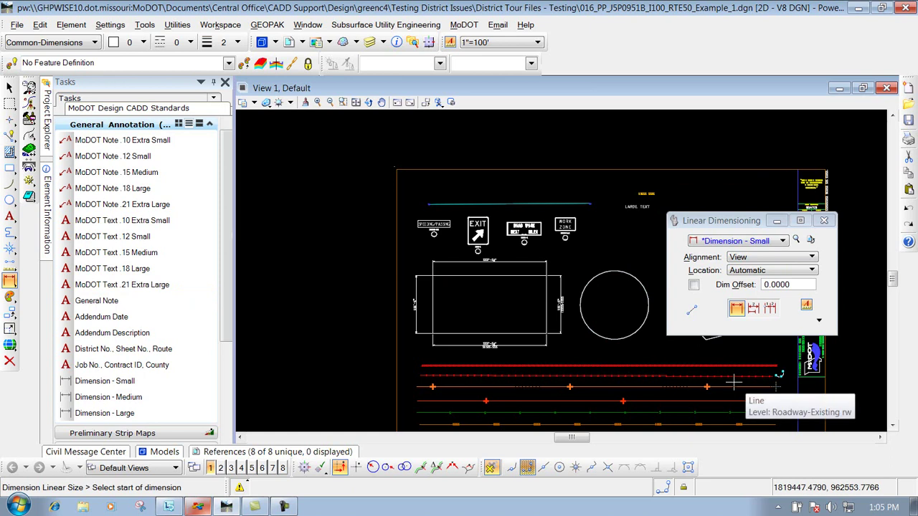
click(433, 303)
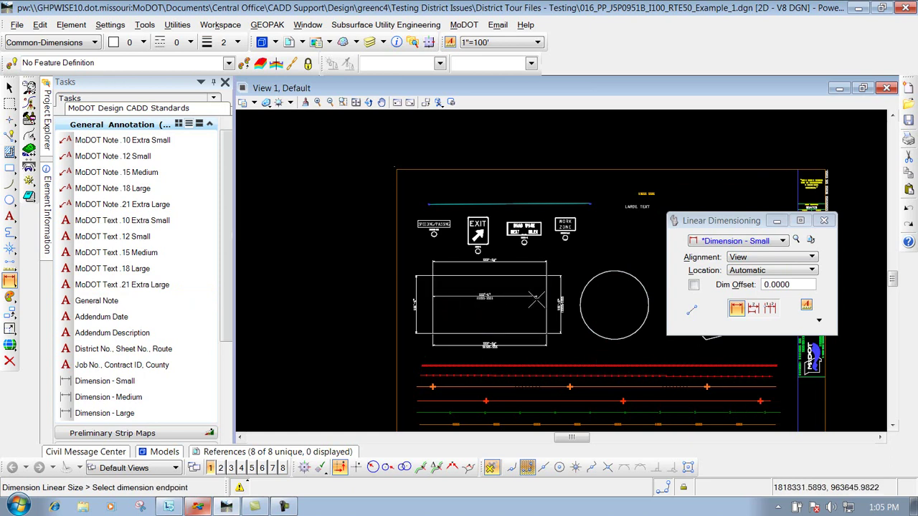
click(492, 278)
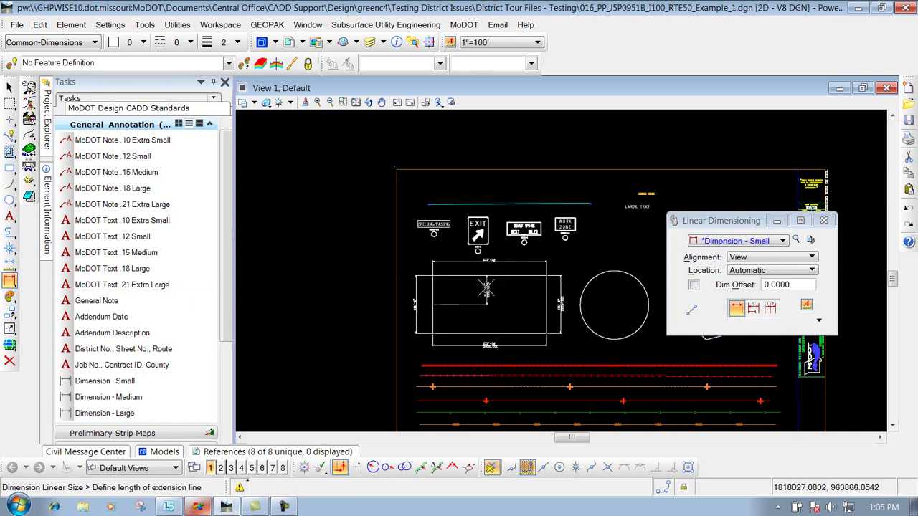
click(456, 293)
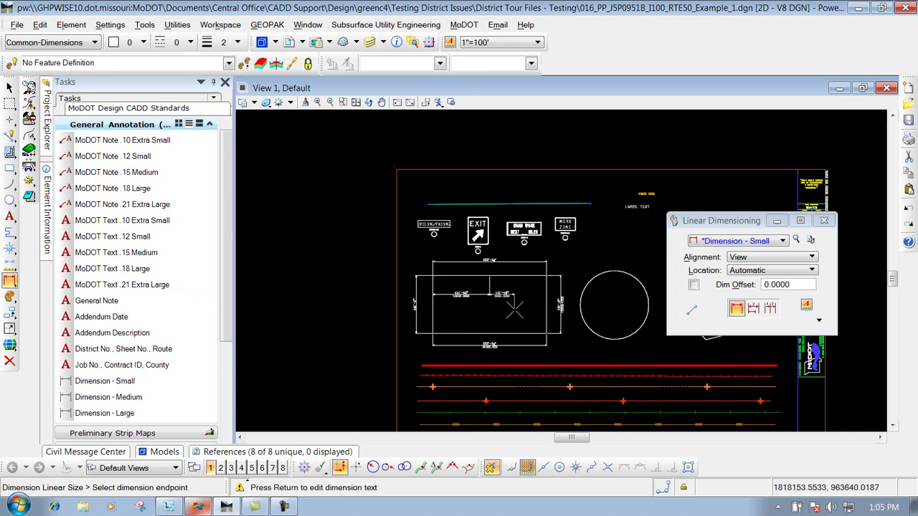
right_click(547, 276)
scroll(475, 296, up, 5)
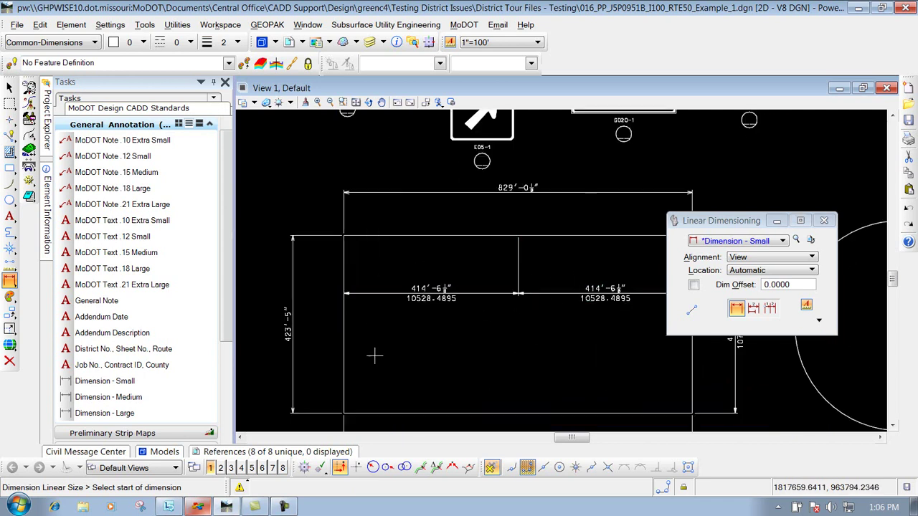
Step: Reload the standard Dimension - Small settings to discard the style overrides, abandoning the dimension started on the rectangle's bottom edge
click(101, 383)
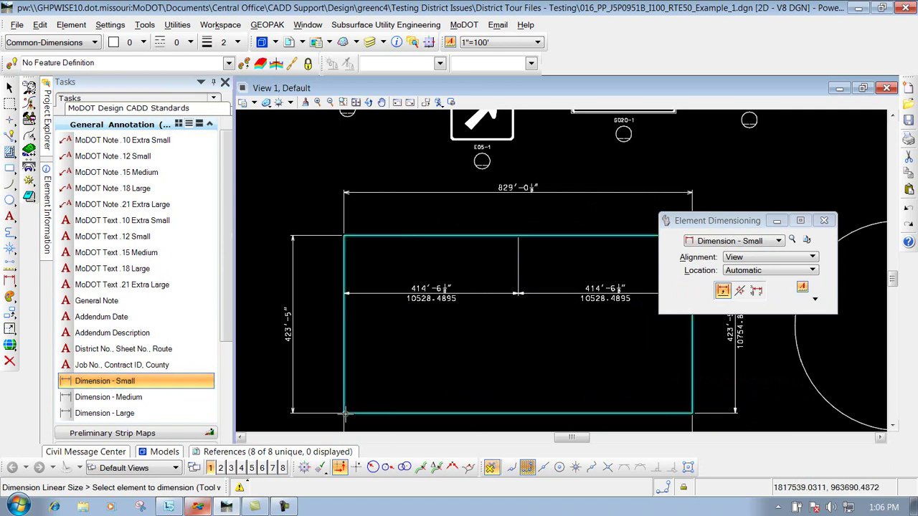
click(404, 413)
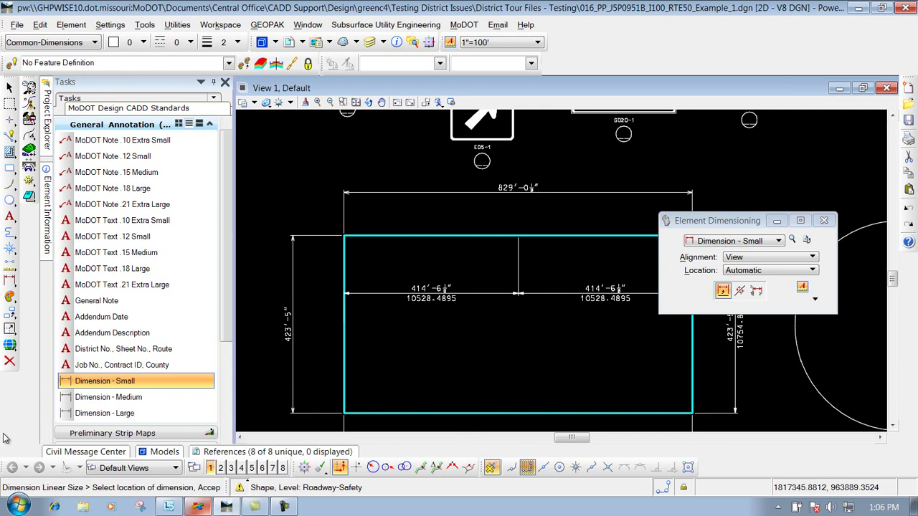
click(110, 383)
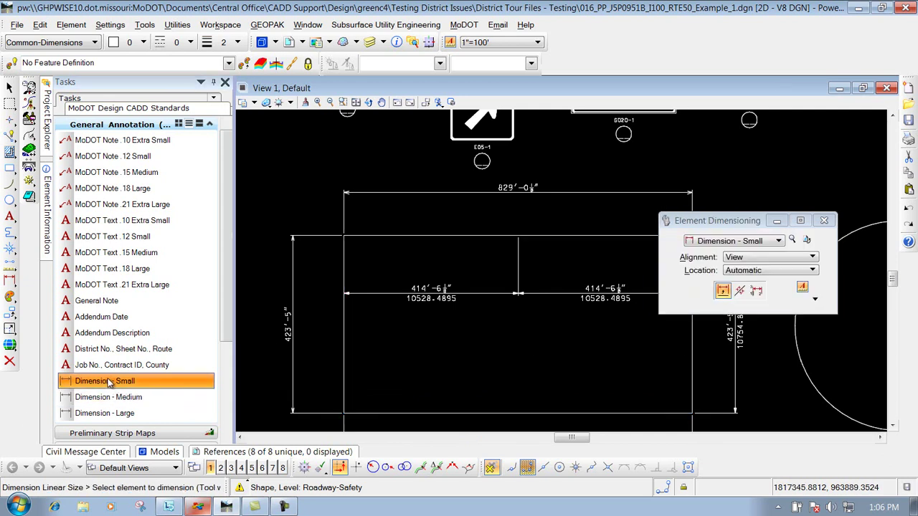
scroll(539, 236, down, 5)
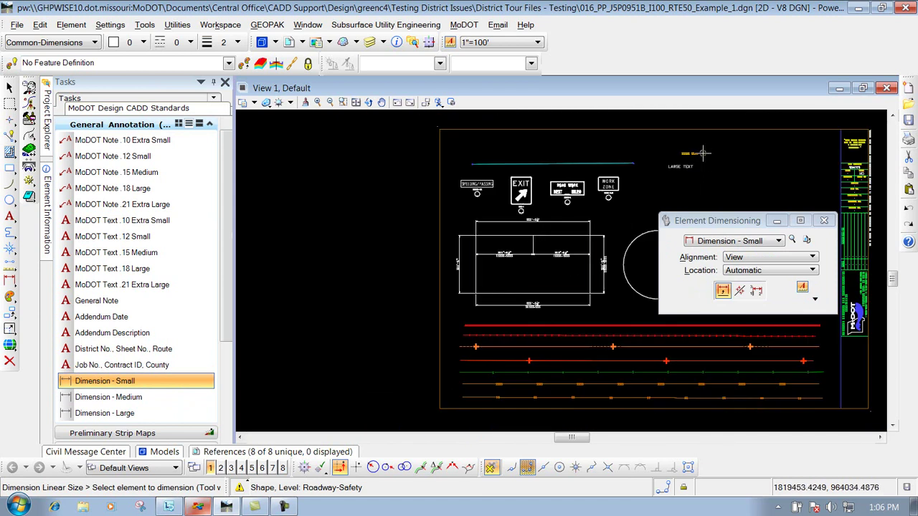
scroll(706, 153, up, 3)
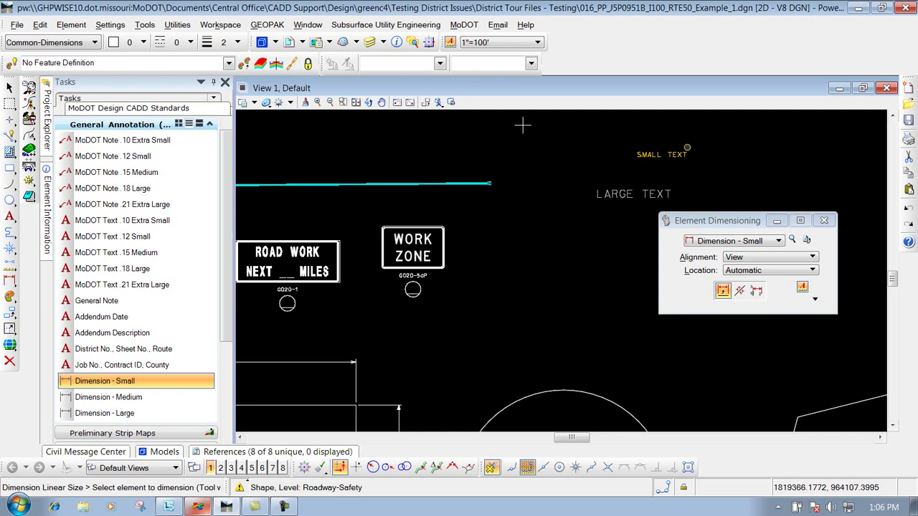
click(120, 239)
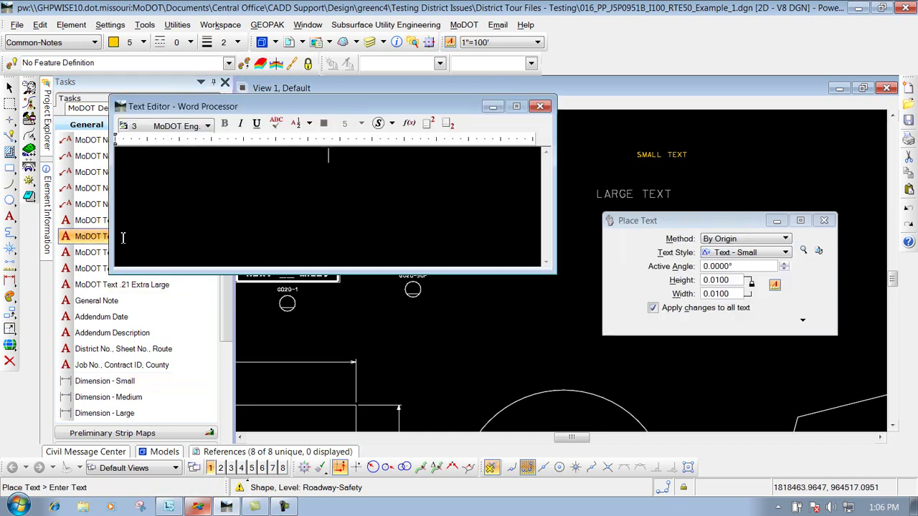
click(543, 106)
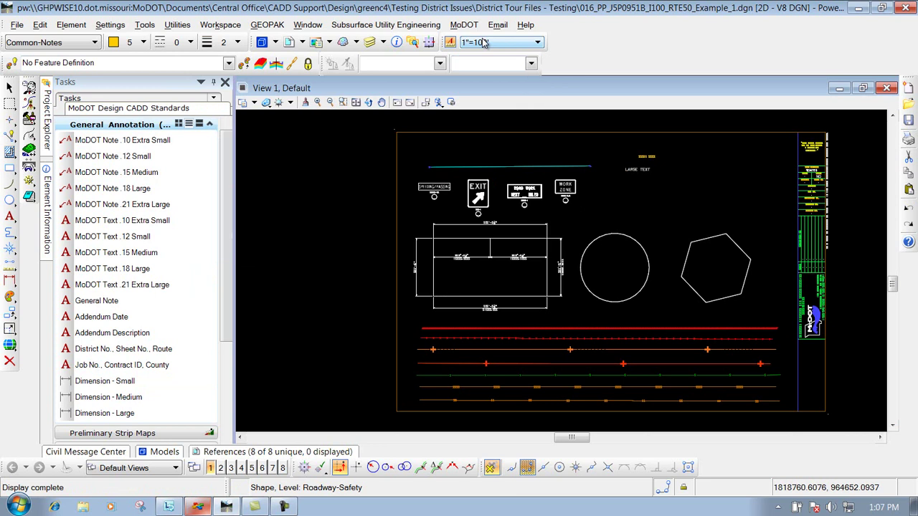
Step: Switch the annotation scale through 1"=50', 1"=20', 1"=200' and 1"=500', and return it to 1"=100'
text(0)
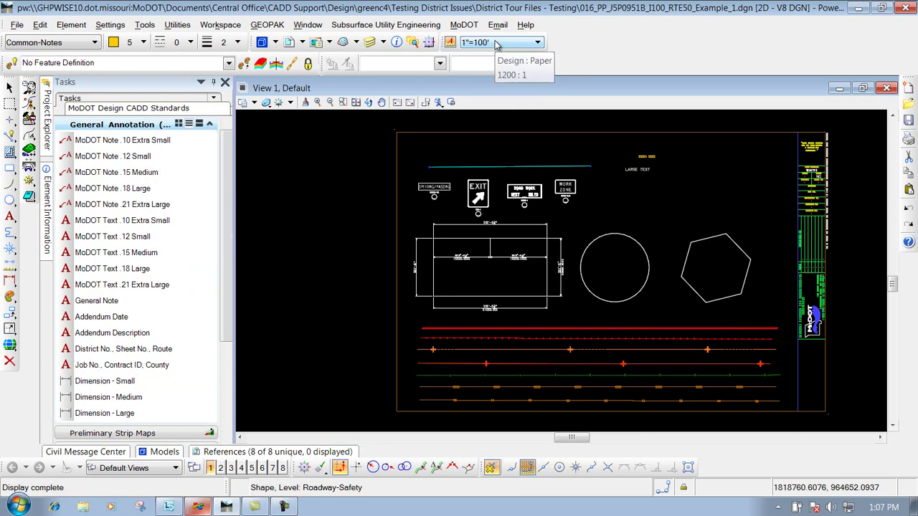
click(495, 44)
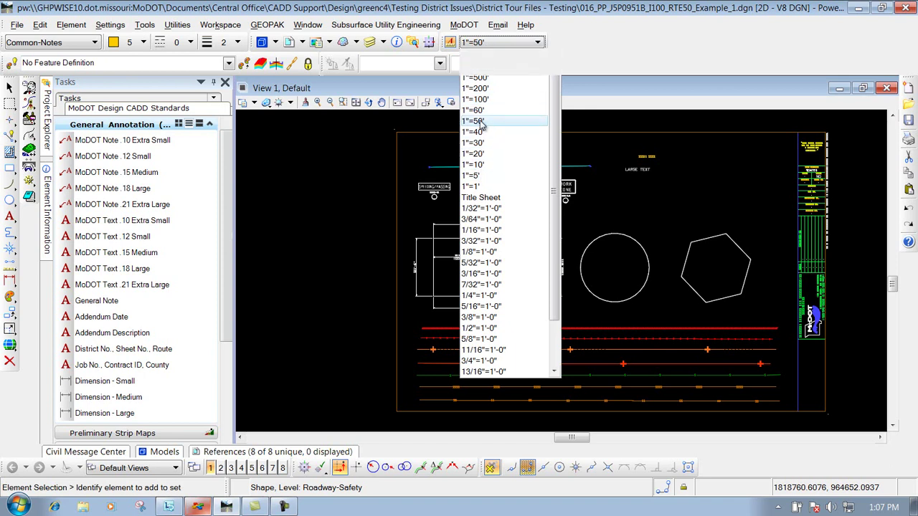
click(479, 122)
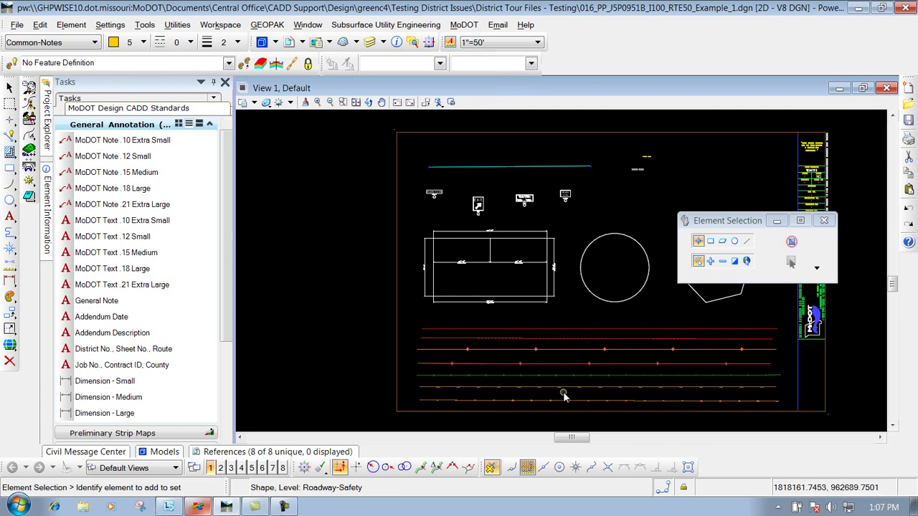
click(502, 42)
click(483, 154)
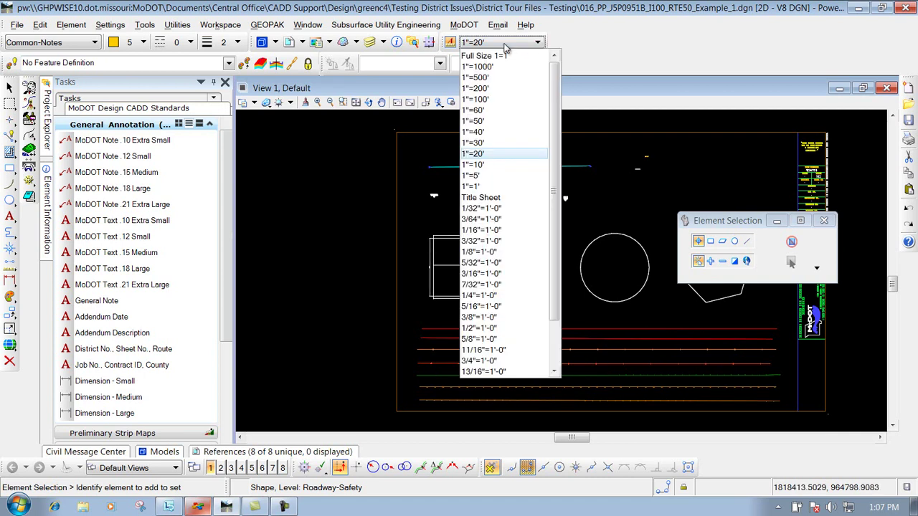
click(486, 87)
click(509, 43)
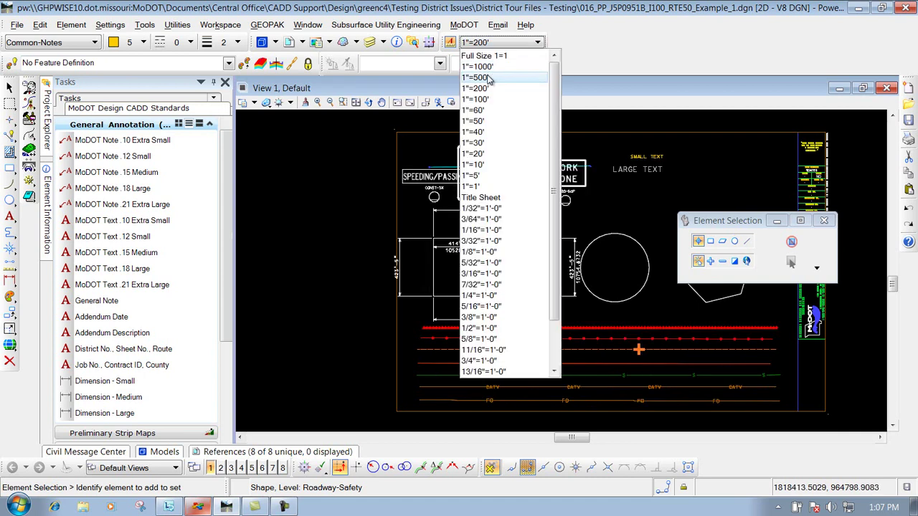
click(488, 77)
click(509, 45)
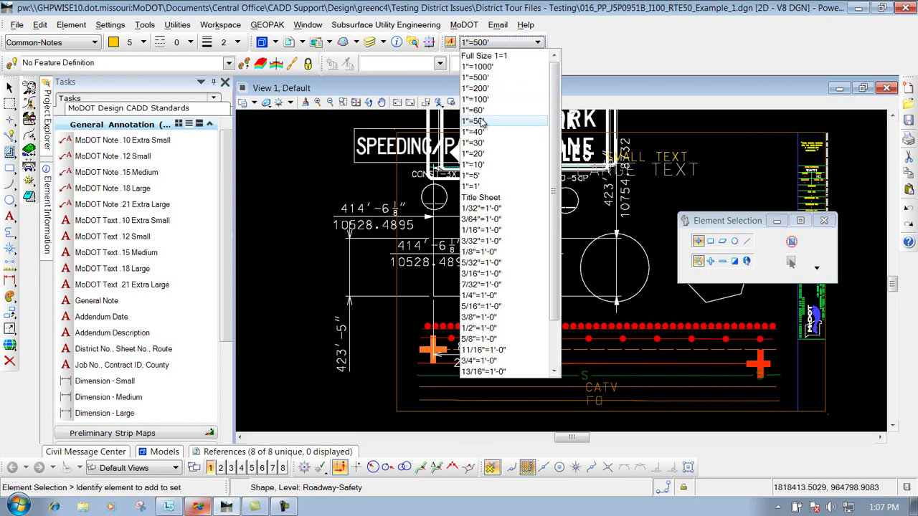
click(477, 99)
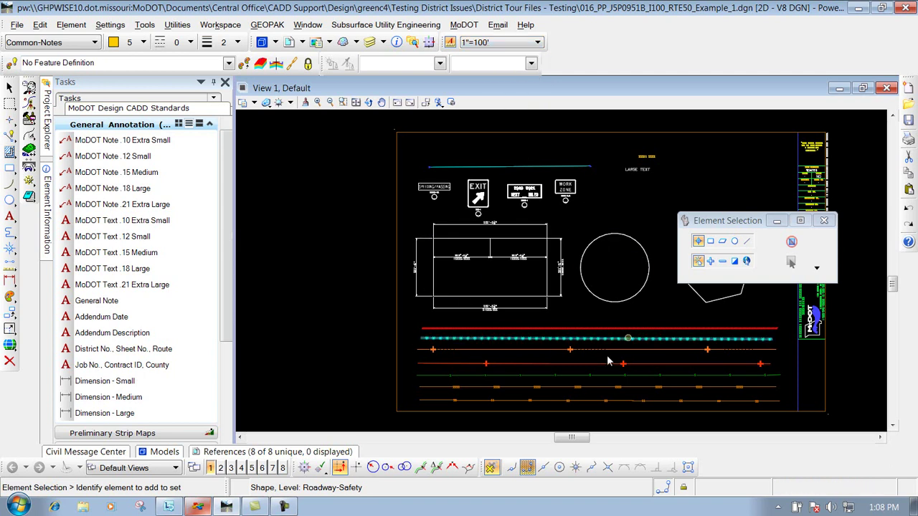
Step: Zoom in on the pipe's end and switch the annotation scale through 1"=20', 1"=1' and 1"=200', then back to 1"=100'
mouse_move(617, 381)
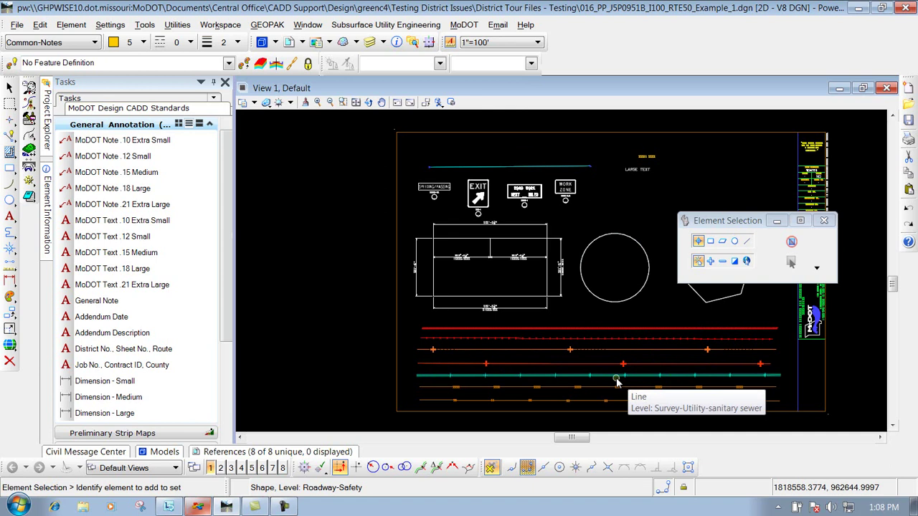
scroll(583, 160, up, 7)
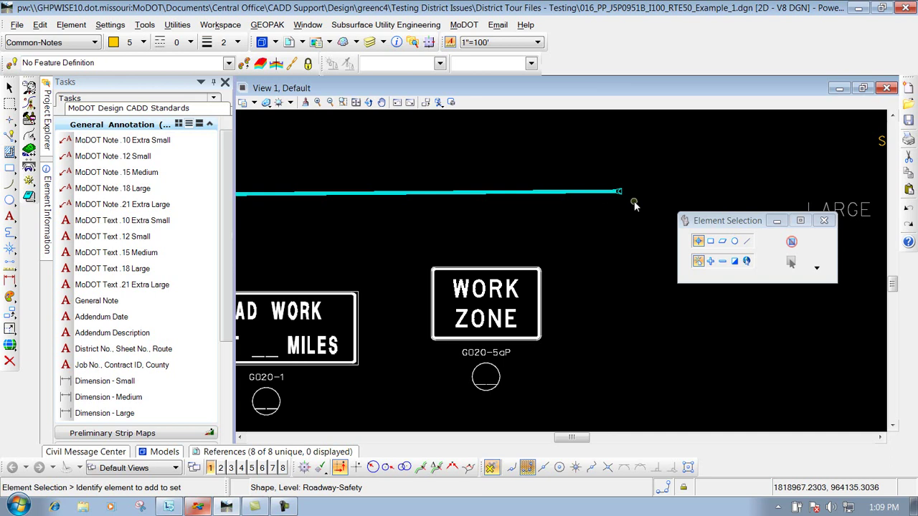
click(510, 41)
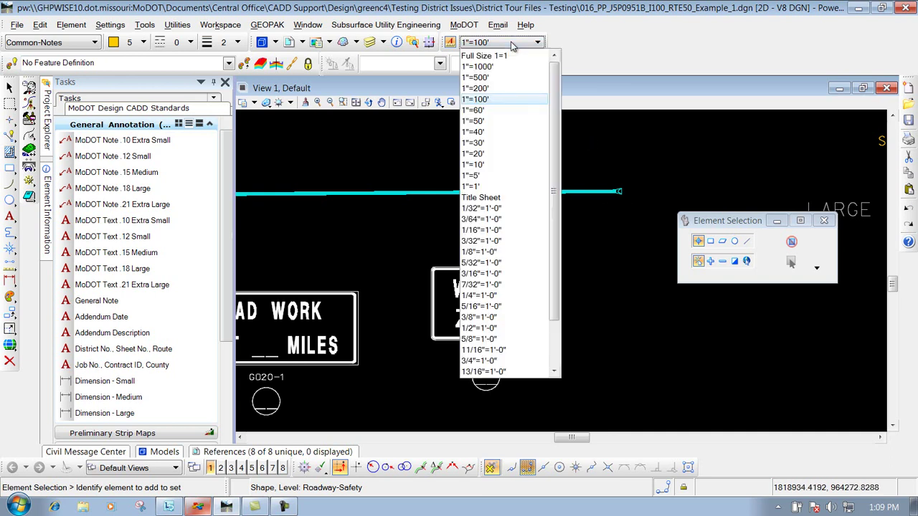
click(482, 153)
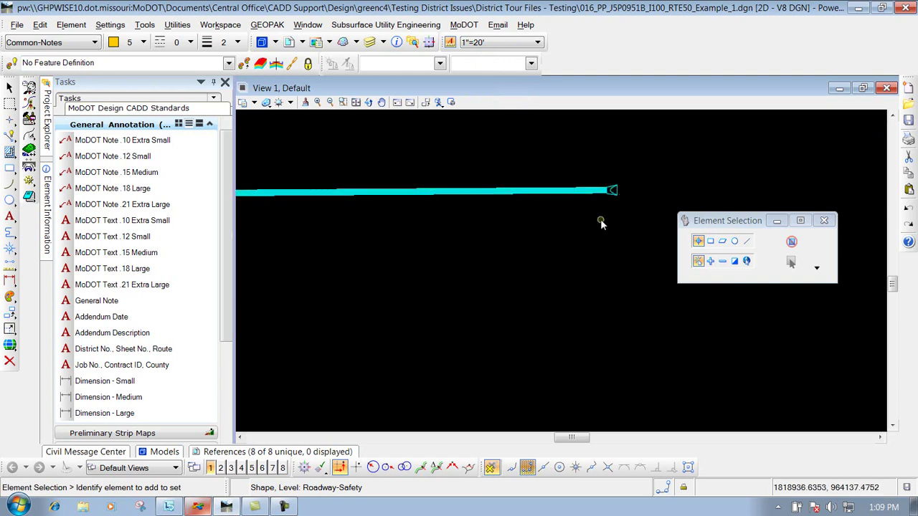
click(507, 43)
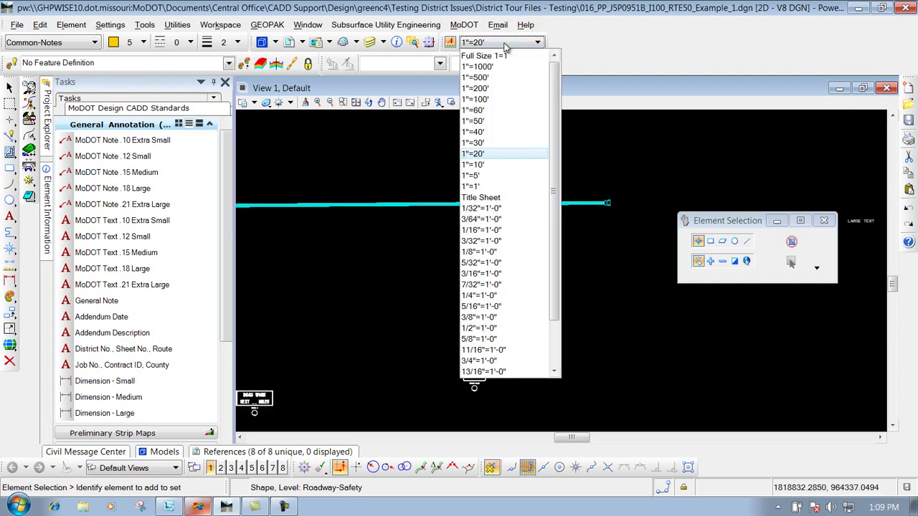
click(473, 186)
click(501, 43)
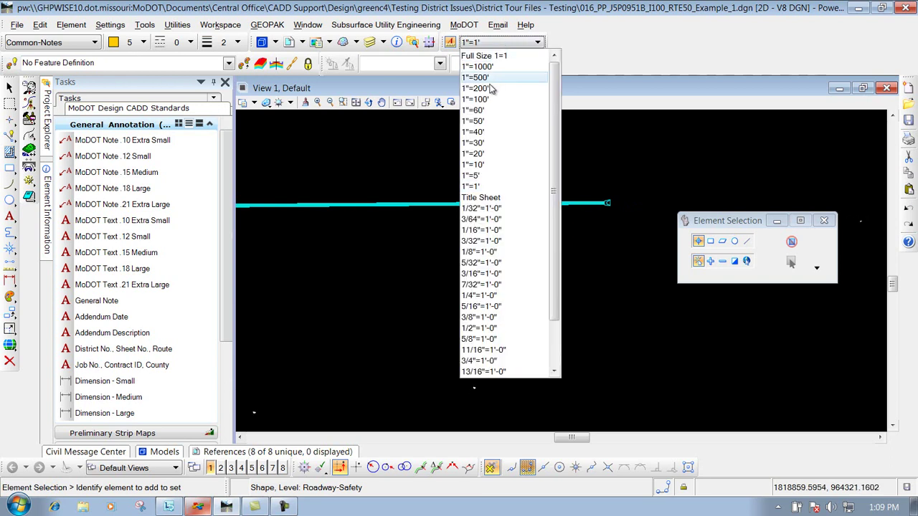
click(492, 88)
click(511, 45)
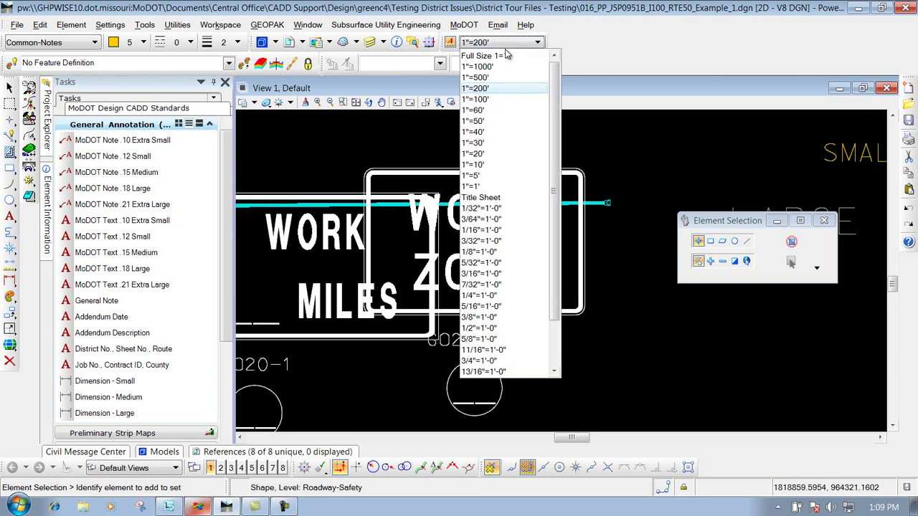
click(490, 99)
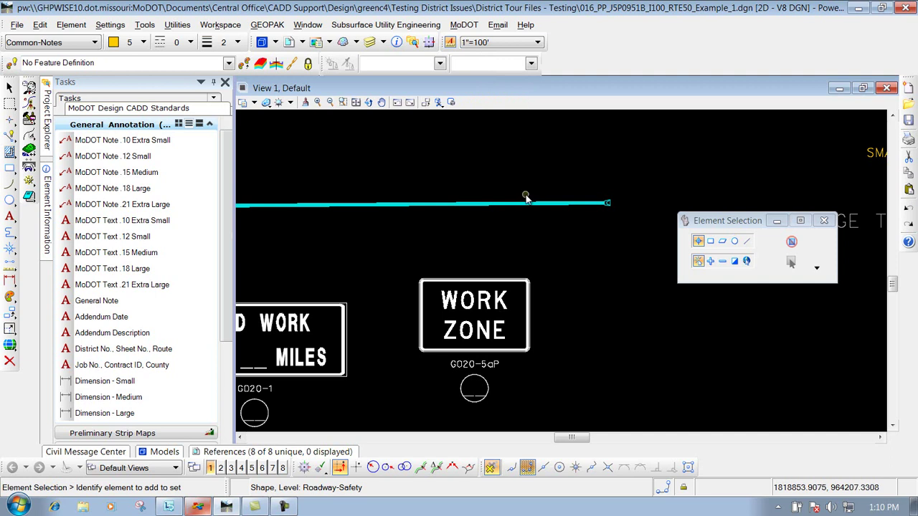
Step: Replace the General Annotation tasks with the Patterns tasks and expand the 100 Scale pattern set
scroll(526, 197, down, 6)
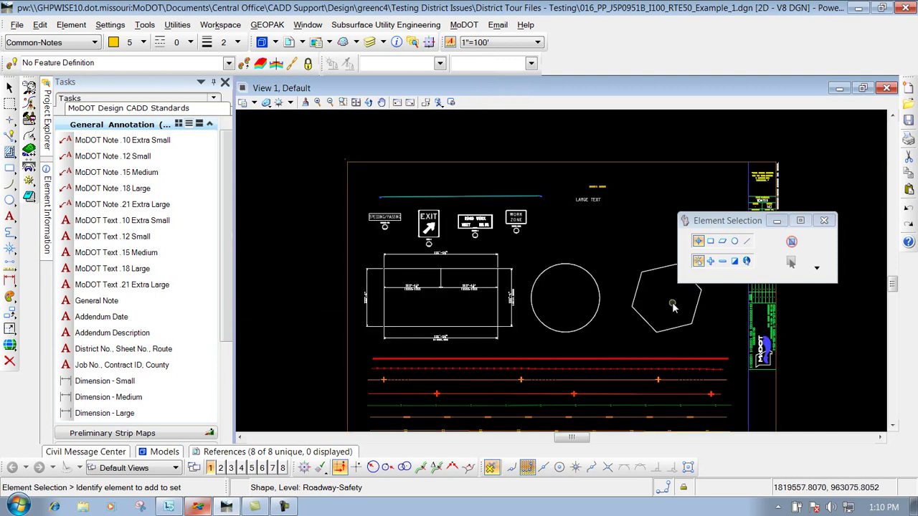
click(122, 125)
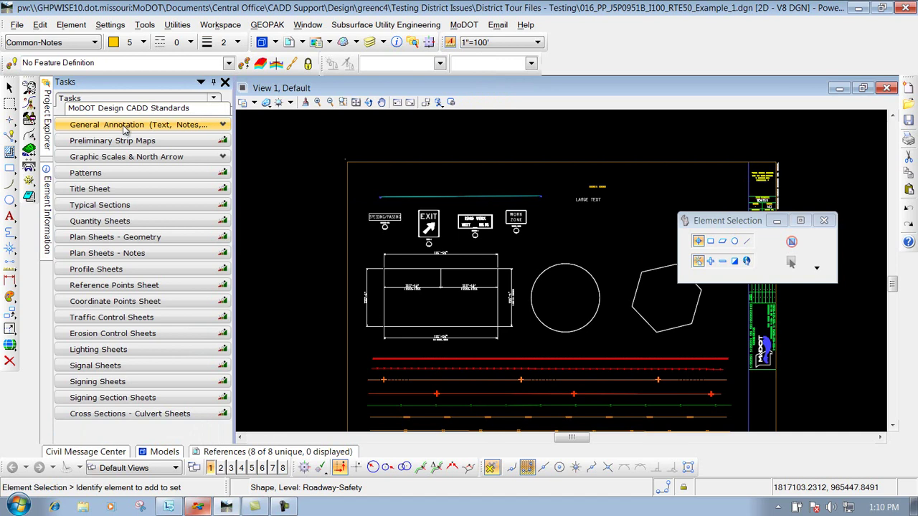
click(99, 174)
click(101, 215)
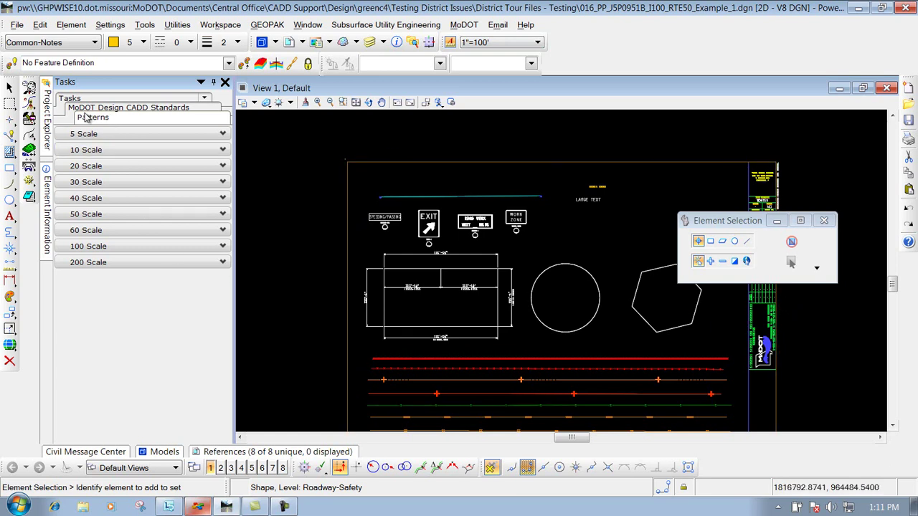
click(110, 246)
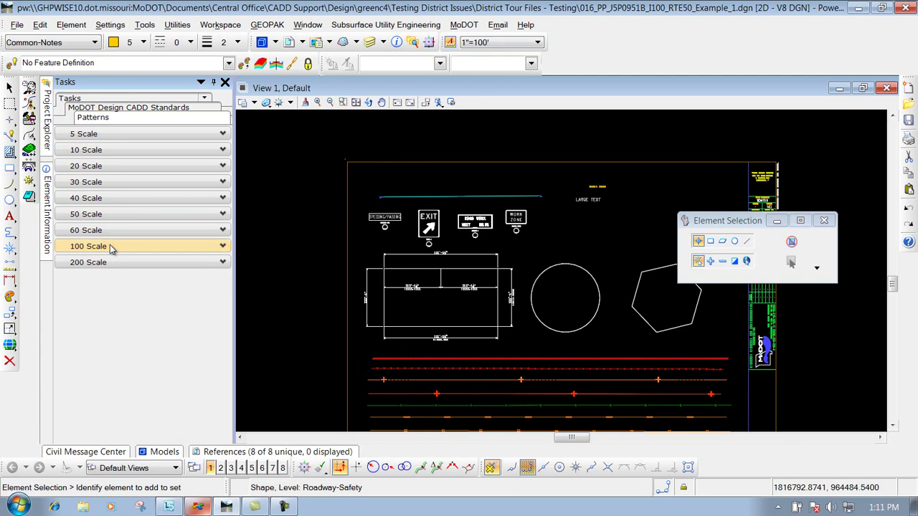
scroll(143, 286, down, 1)
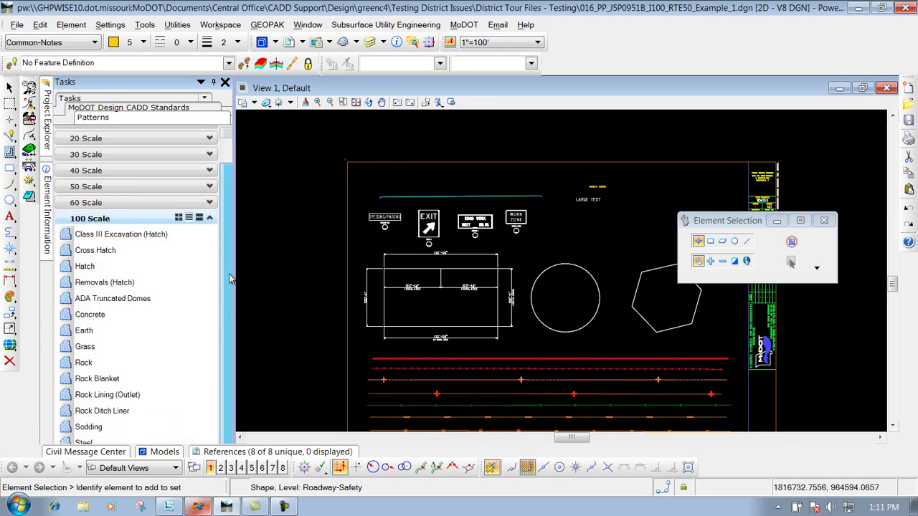
Step: Crosshatch the circle with the 100 Scale Cross Hatch pattern, using the Element method to identify it
click(131, 250)
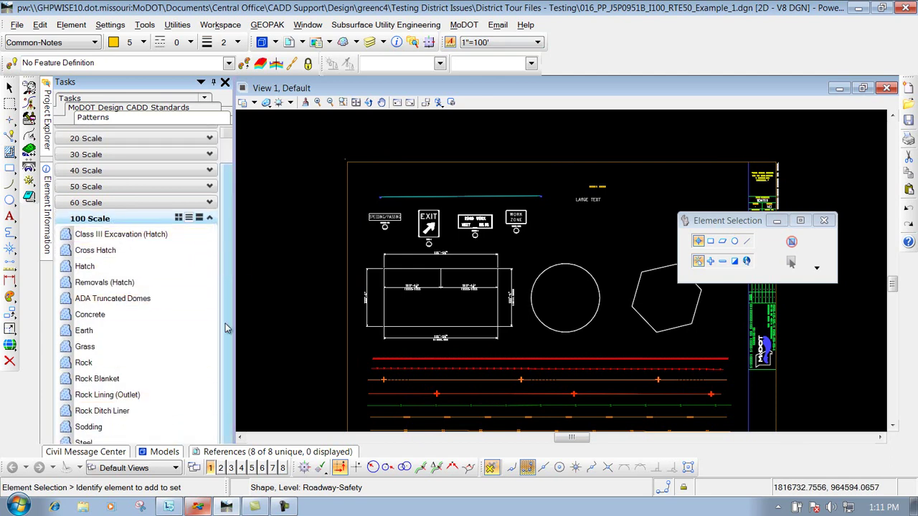
click(98, 256)
drag(746, 221, 788, 131)
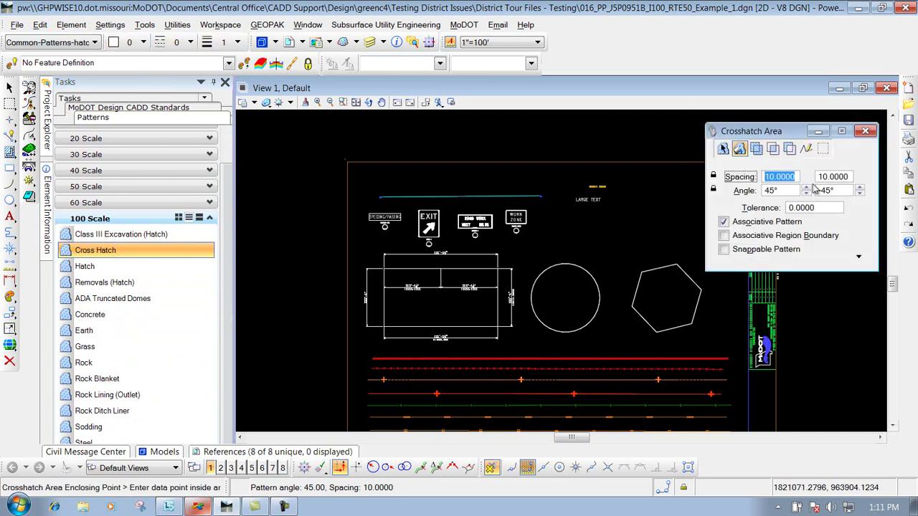
click(740, 149)
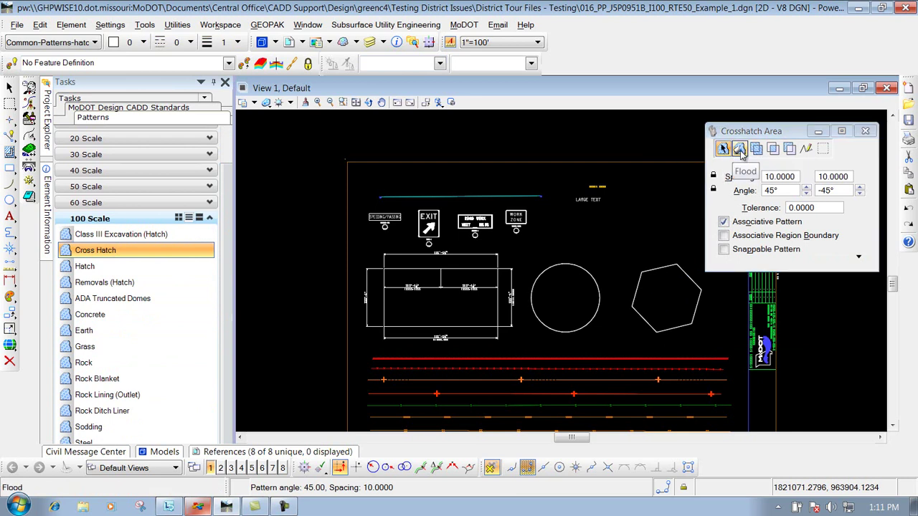
click(755, 148)
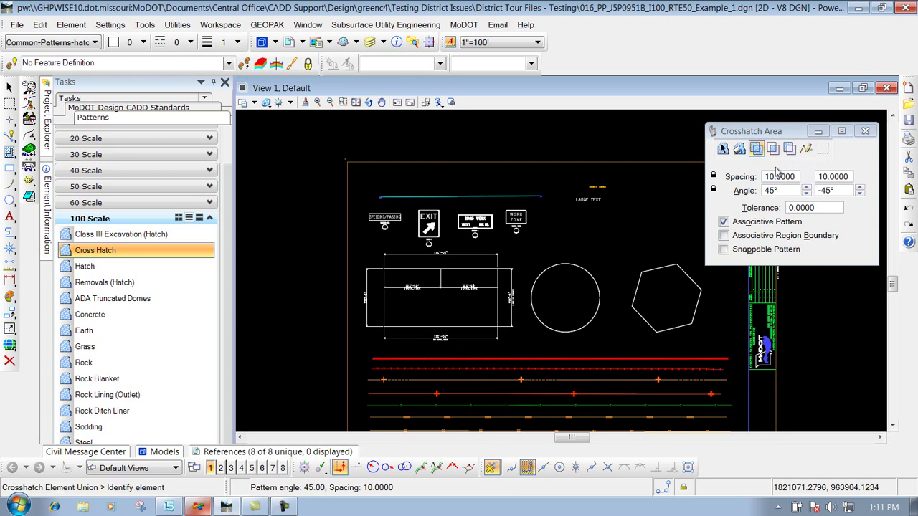
click(722, 149)
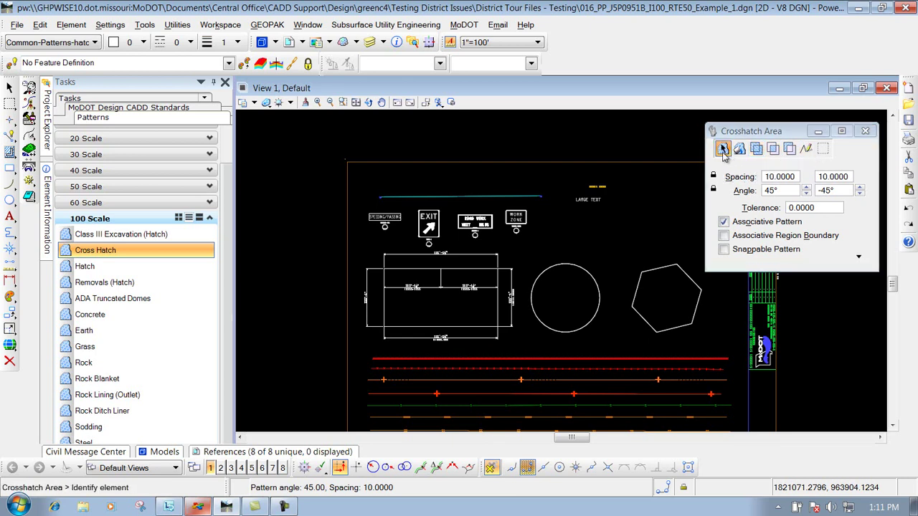
click(567, 264)
right_click(604, 236)
click(605, 235)
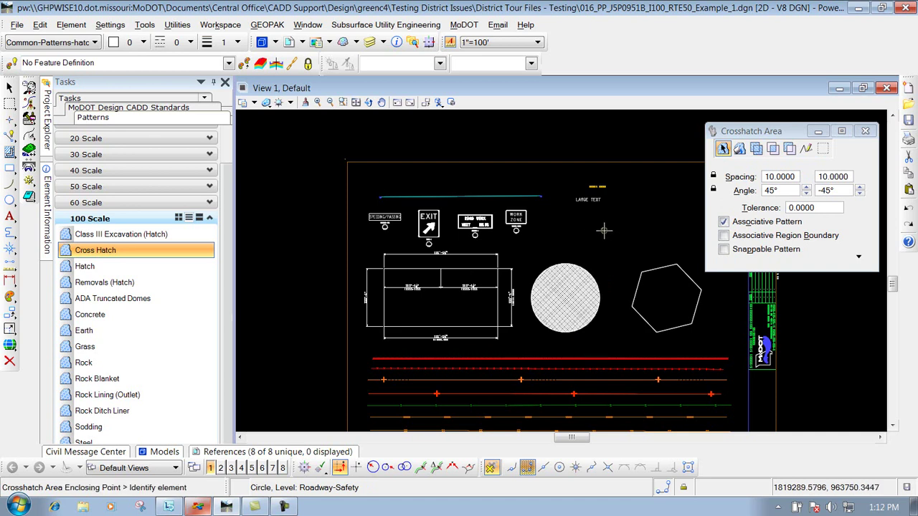
Step: Fill the hexagon with the 100 Scale Rock pattern using the Flood method
scroll(561, 304, up, 5)
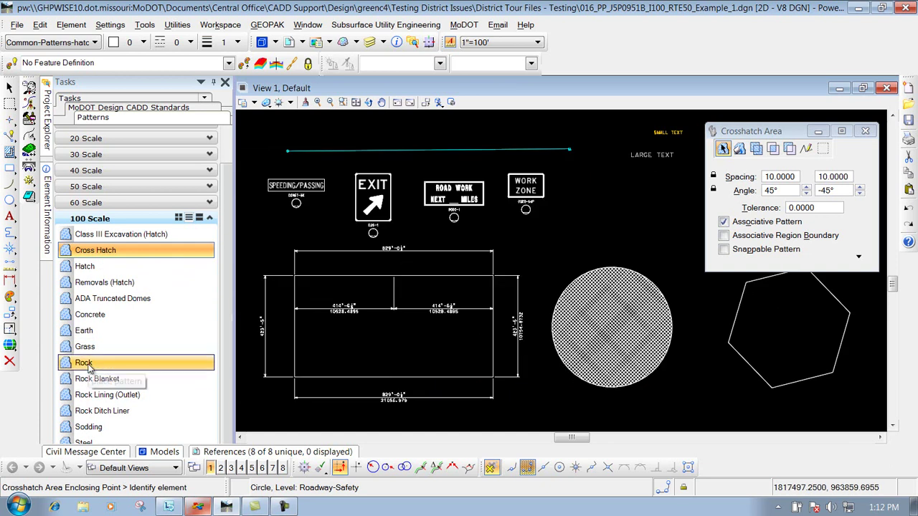
click(86, 364)
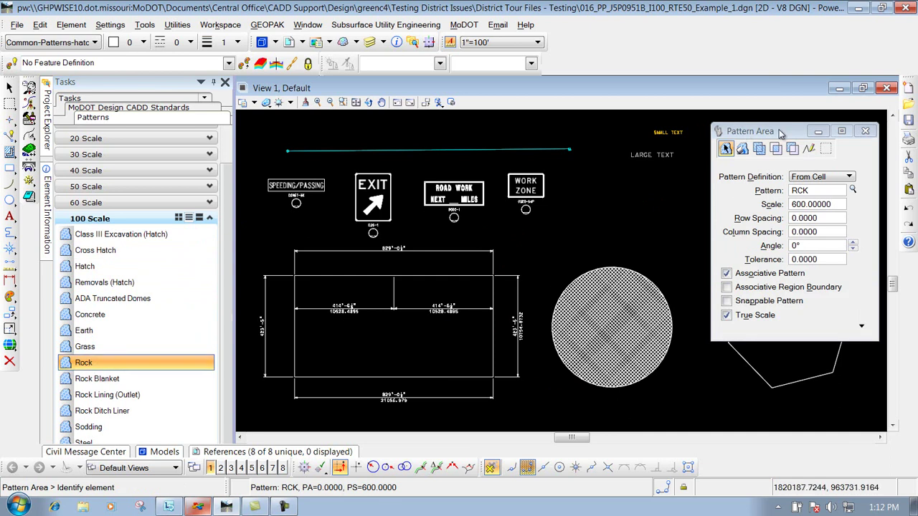
drag(765, 133, 433, 132)
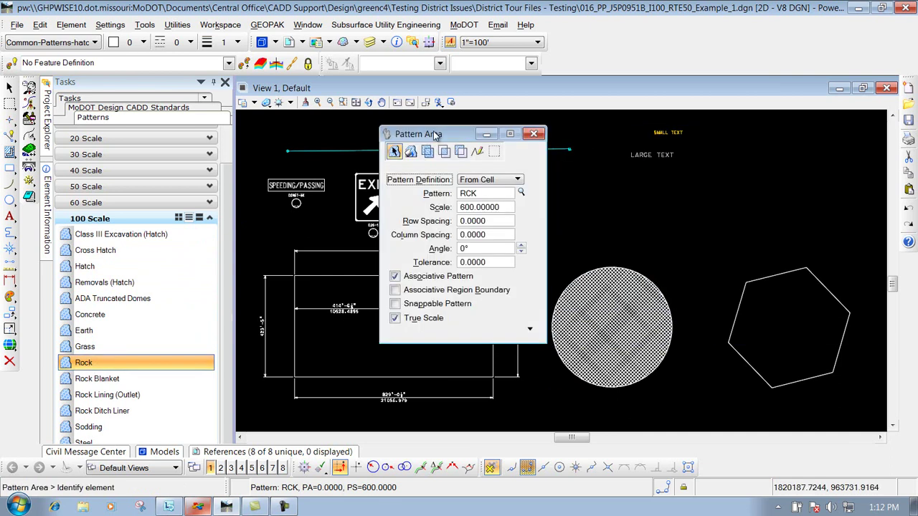
click(411, 151)
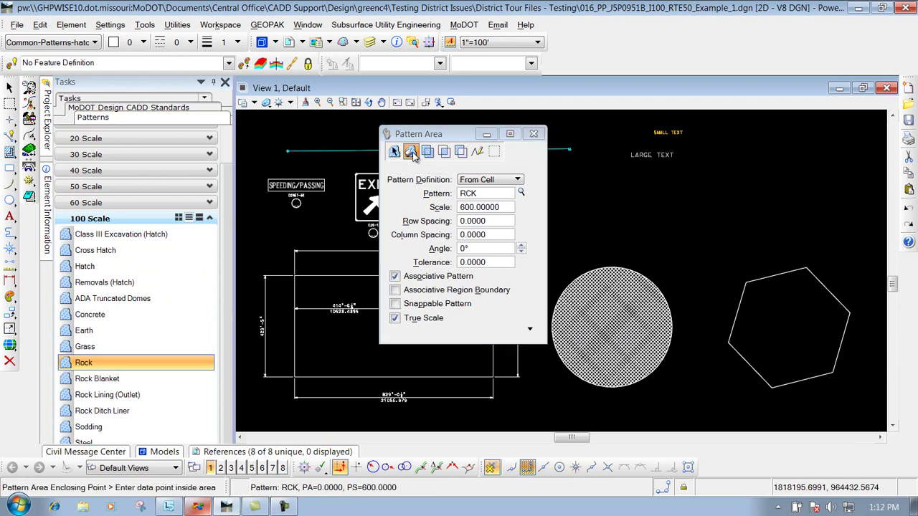
click(786, 308)
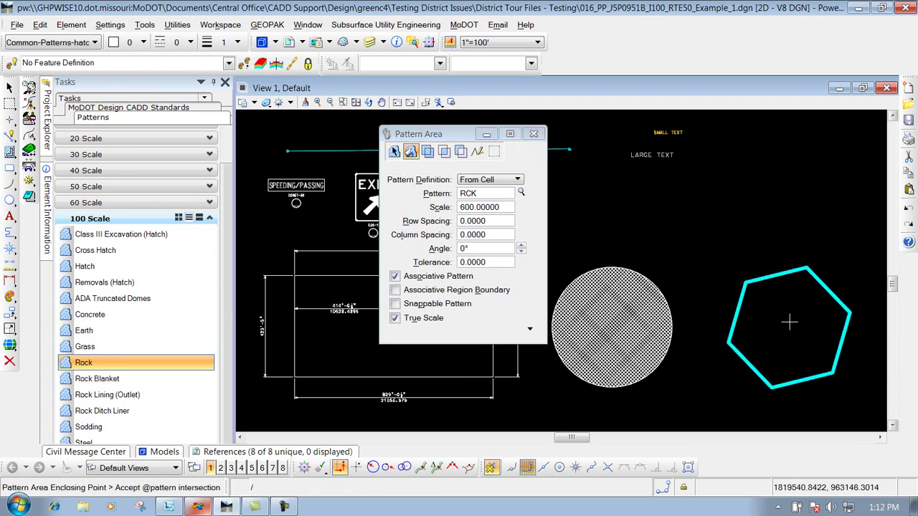
click(681, 230)
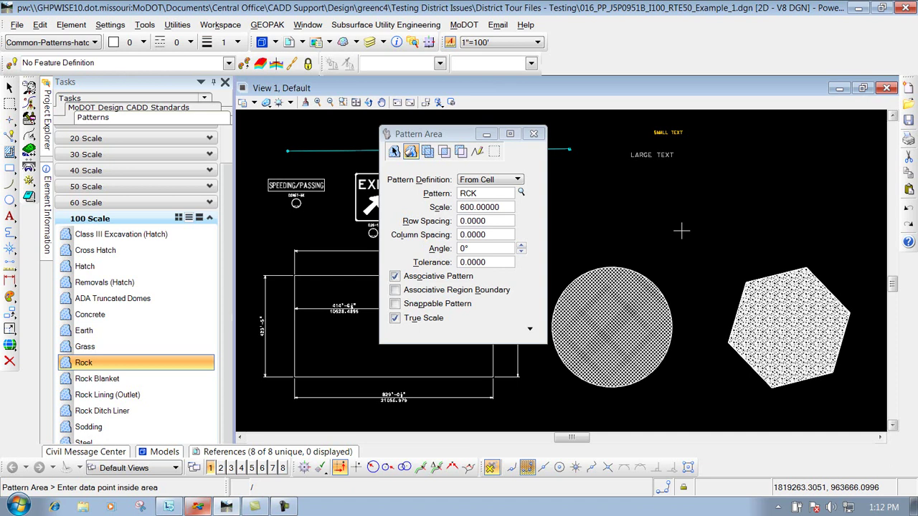
Step: Switch the annotation scale to 1"=20' to test its effect on the patterned shapes, and return it to 1"=100'
click(494, 43)
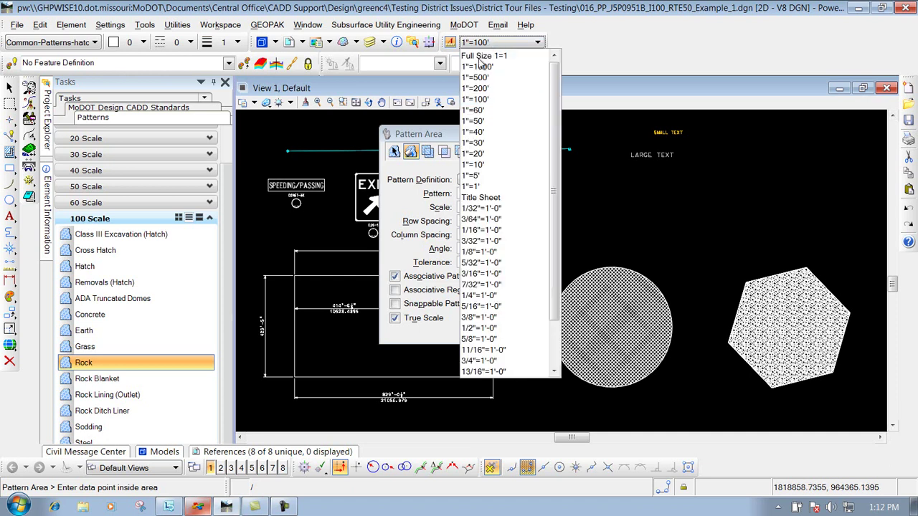
click(482, 157)
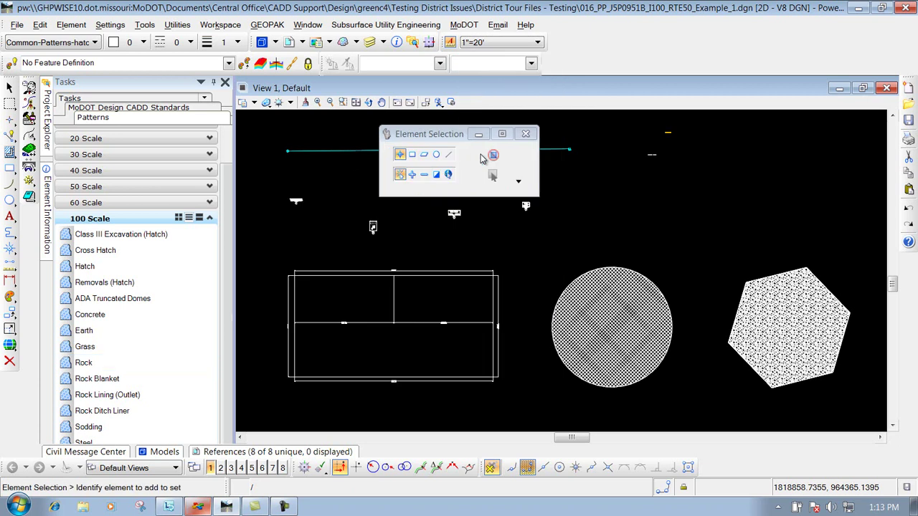
click(498, 45)
click(482, 99)
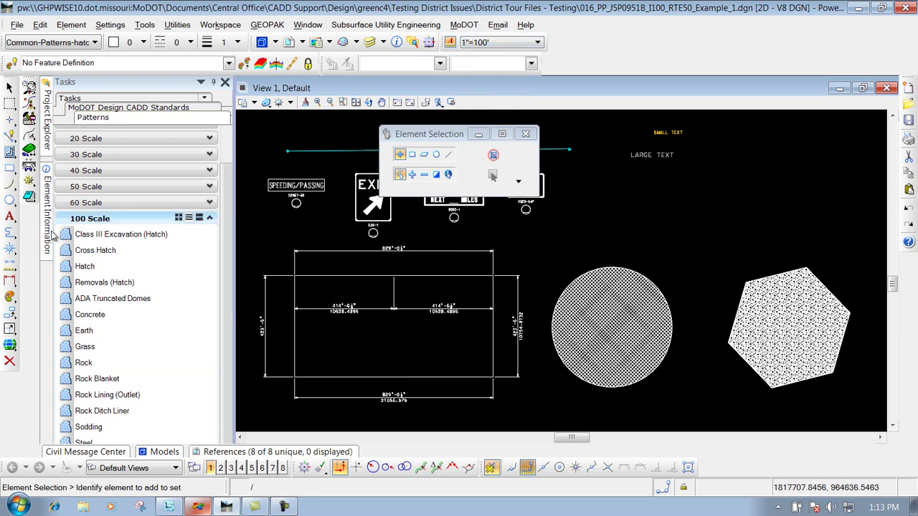
Step: Return to the main Tasks list and review the available annotation scales without choosing a different one
click(119, 206)
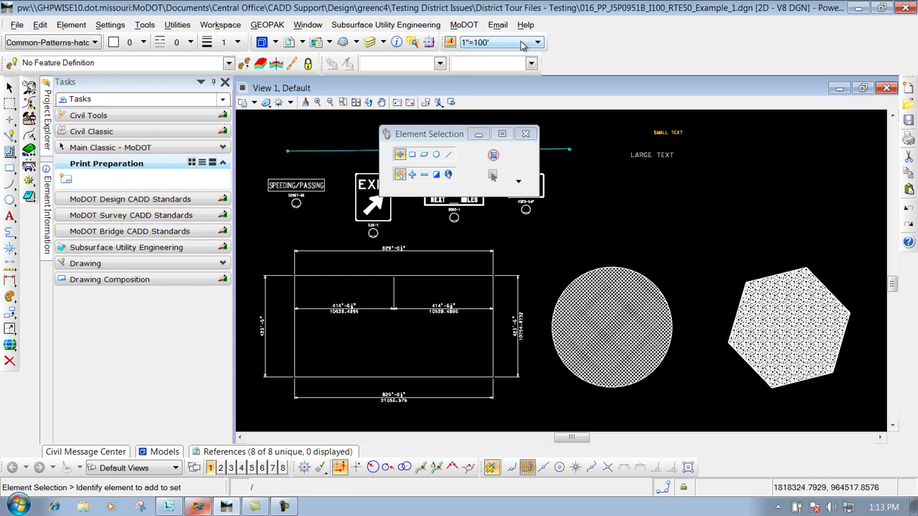
click(494, 45)
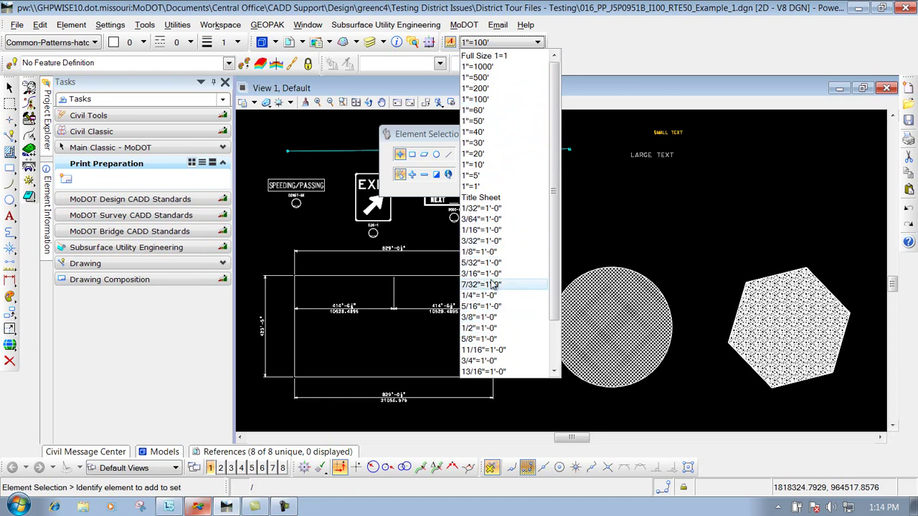
click(596, 225)
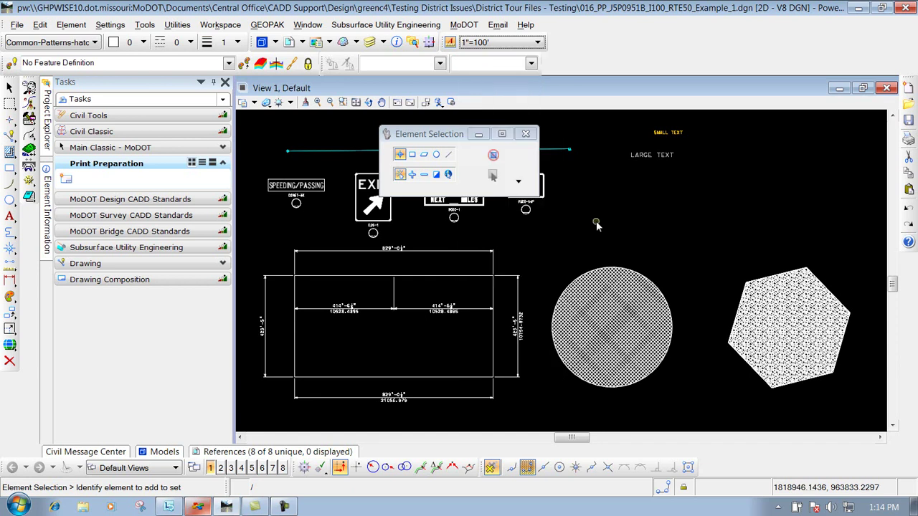